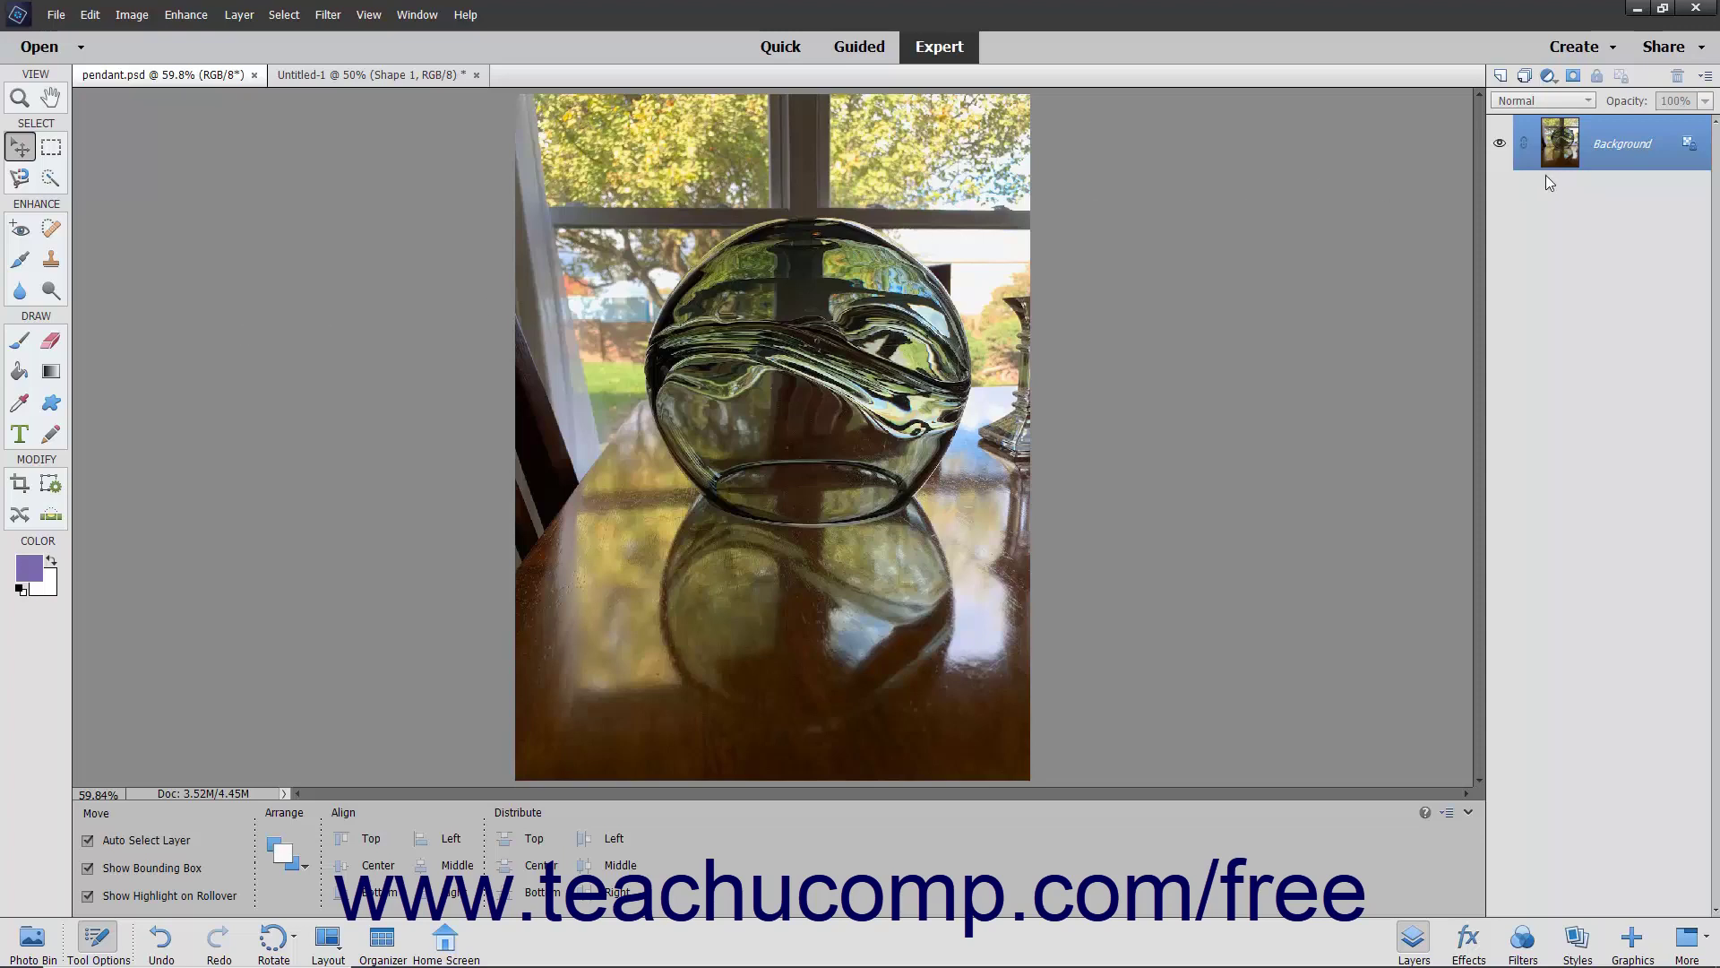
Select the Background layer and show the Image menu's Transform options for the photo
left_click(1602, 157)
left_click(133, 14)
mouse_move(151, 51)
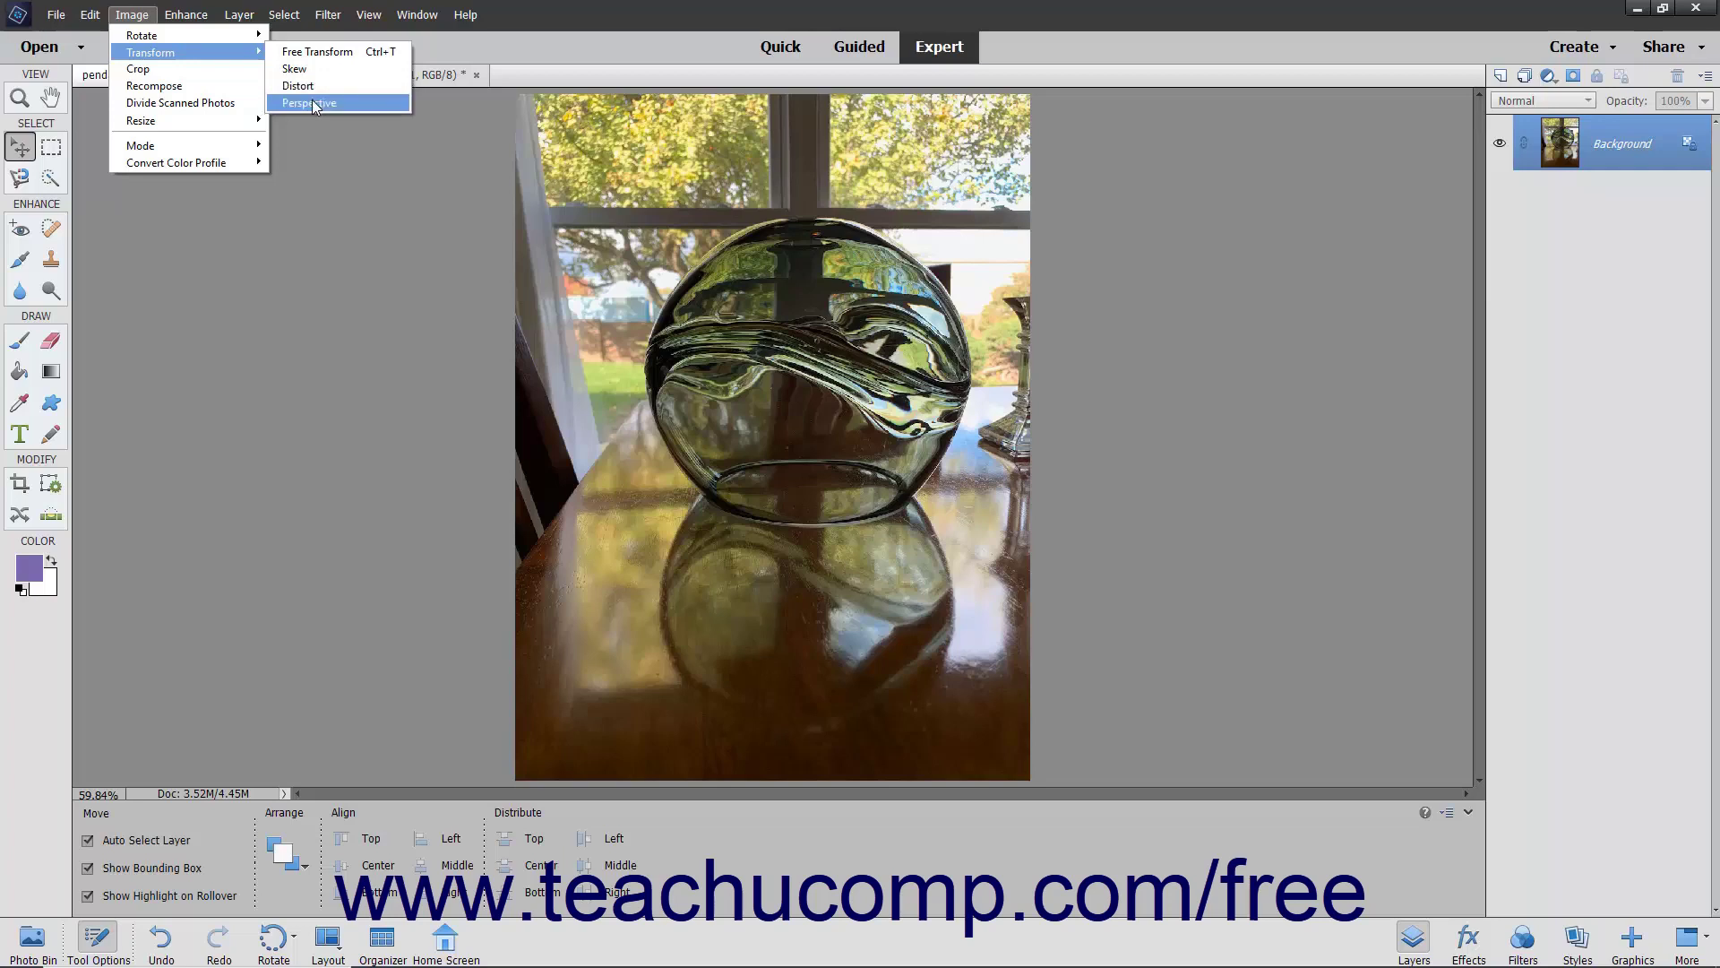
Apply a Perspective transform that pulls the photo's bottom-right corner outward
left_click(313, 102)
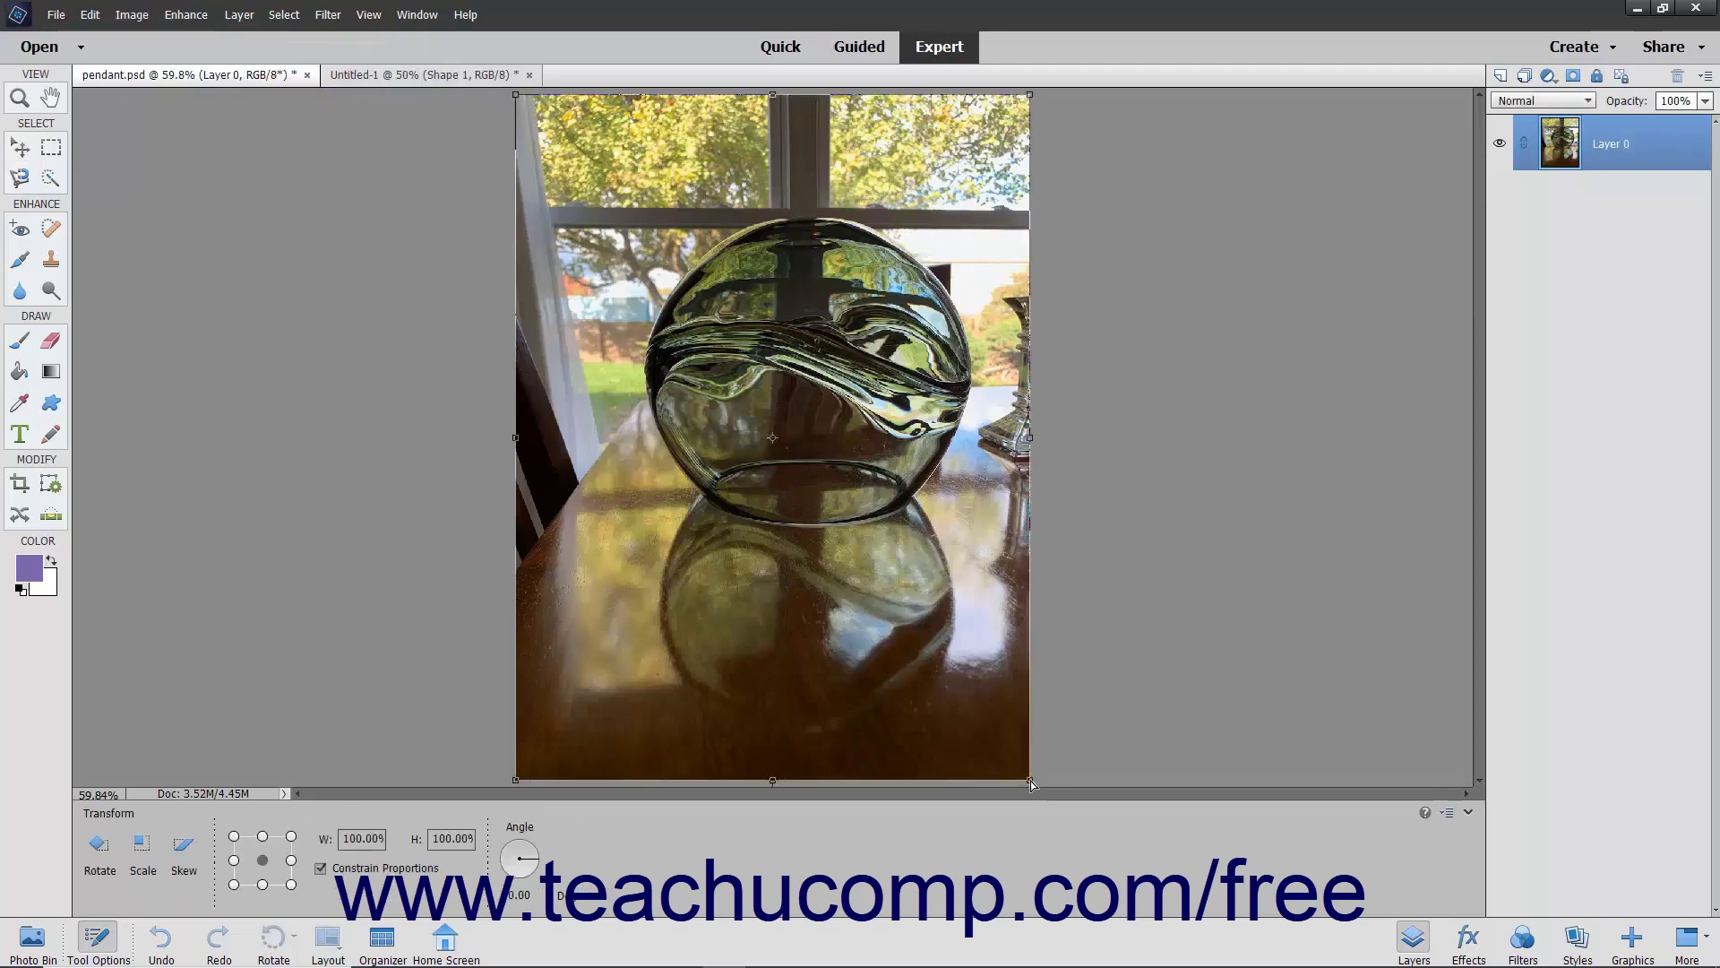
left_click_drag(1030, 777, 1047, 785)
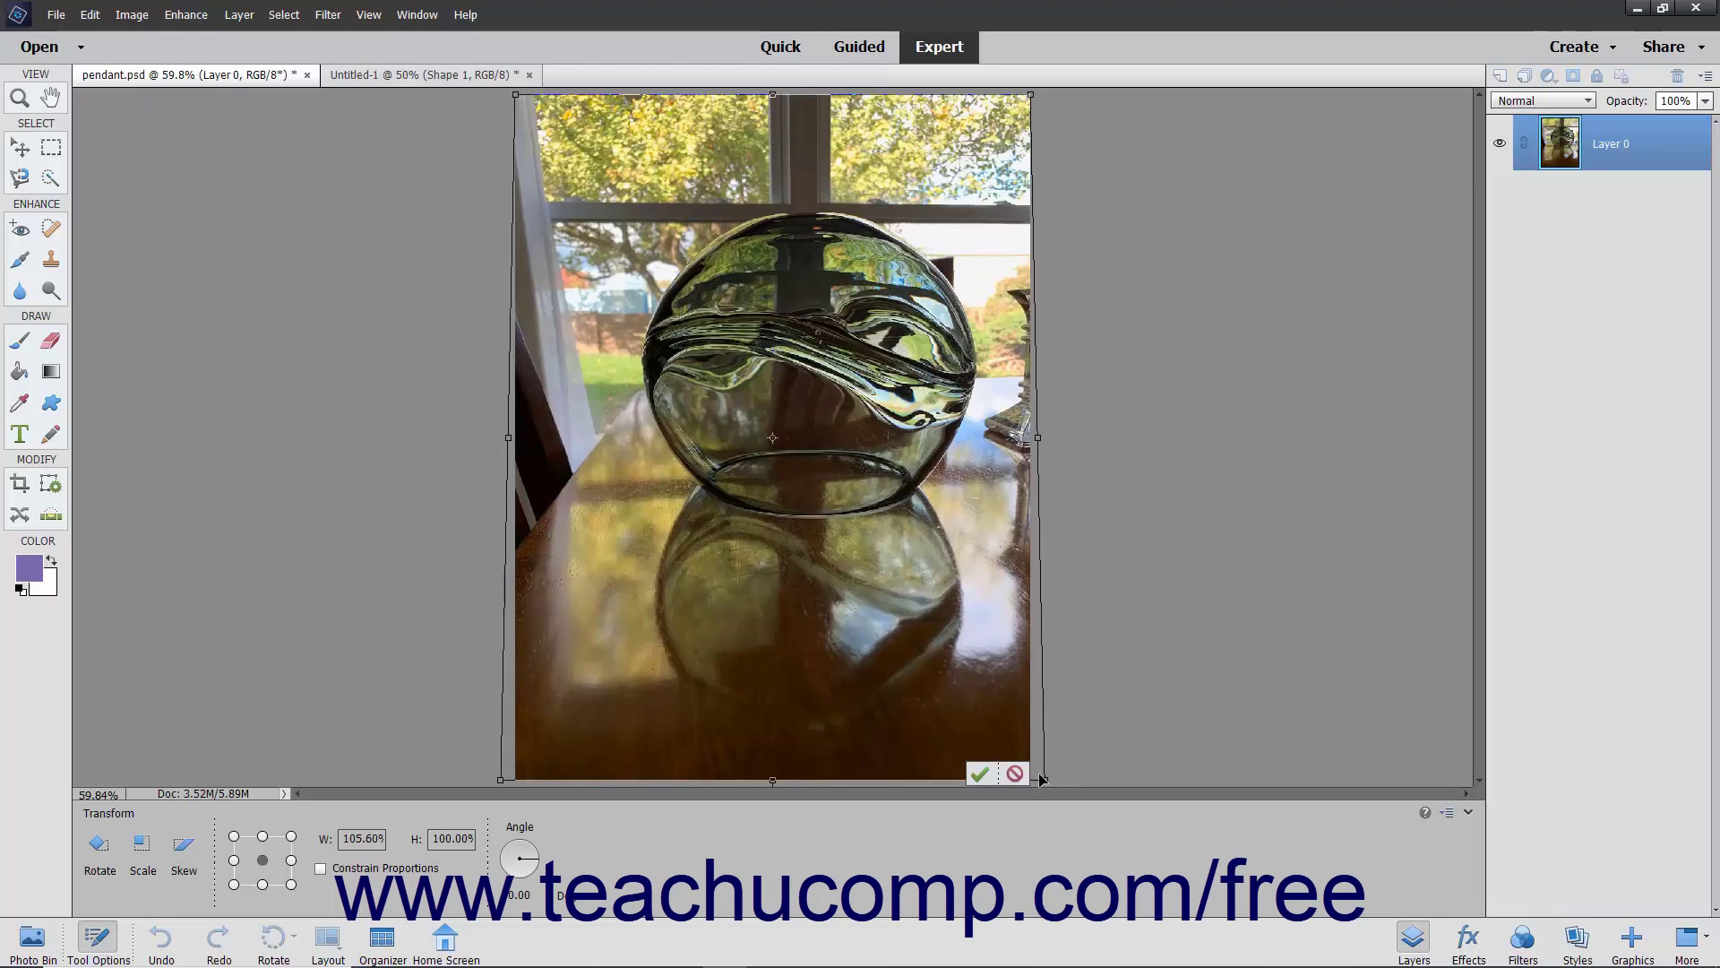
left_click(980, 772)
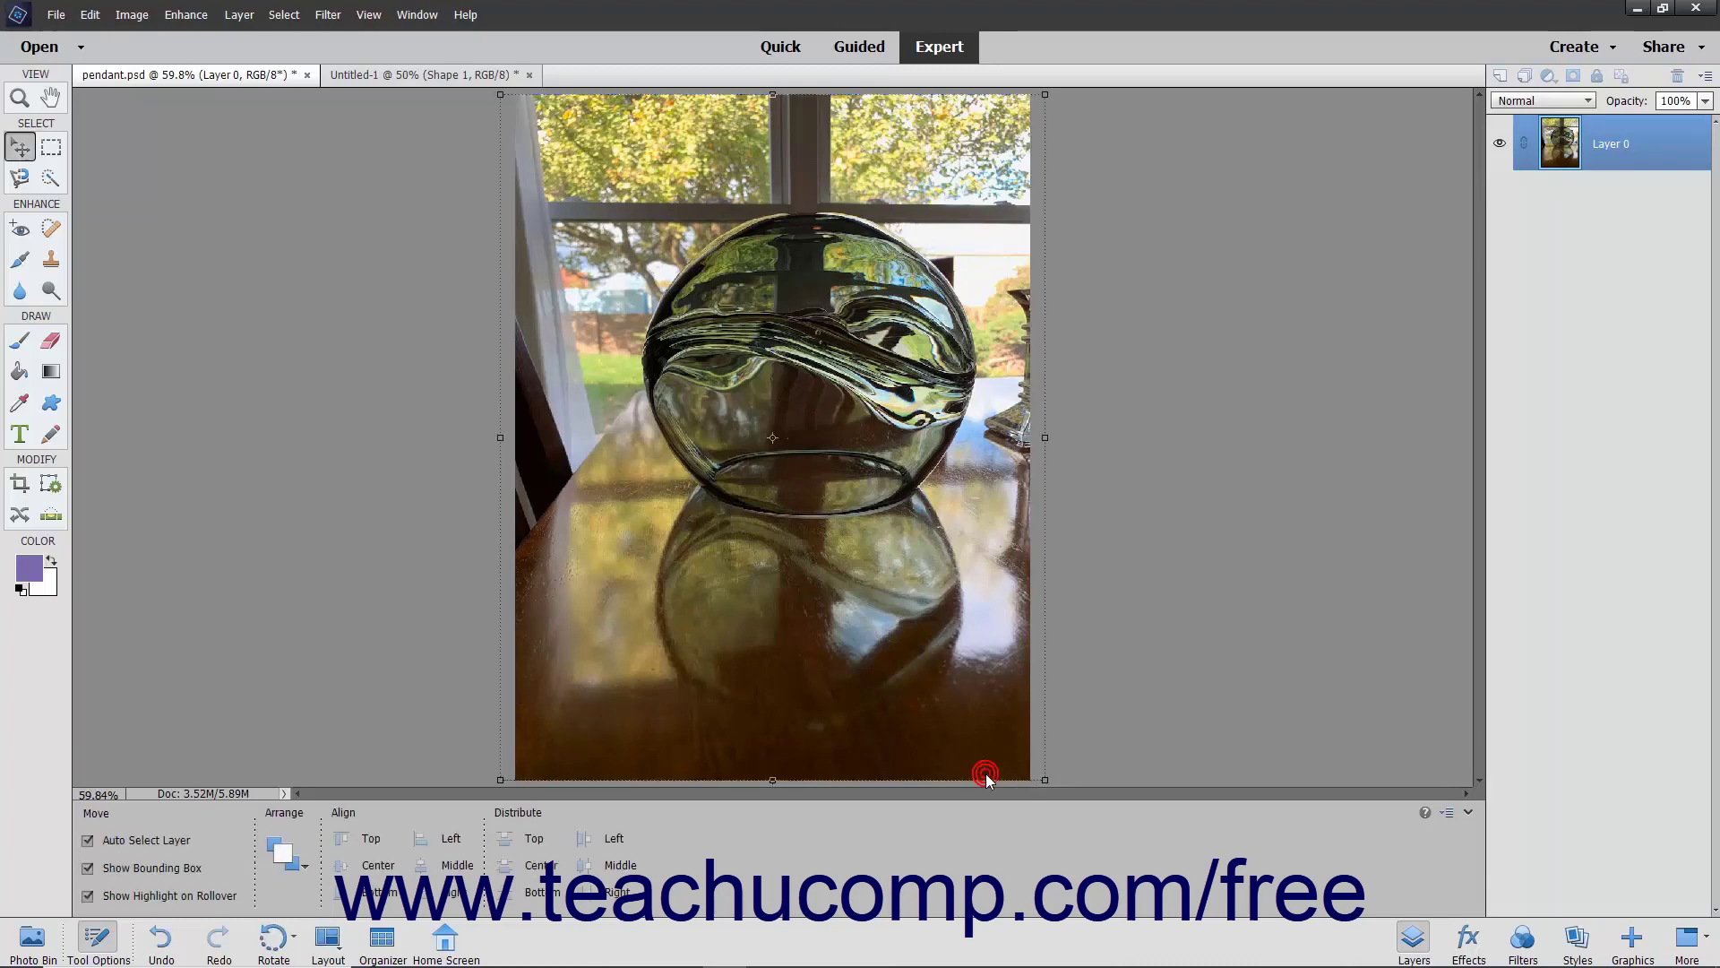
Switch to the Untitled-1 document, select the Shape 1 layer, and show the transform options
left_click(471, 75)
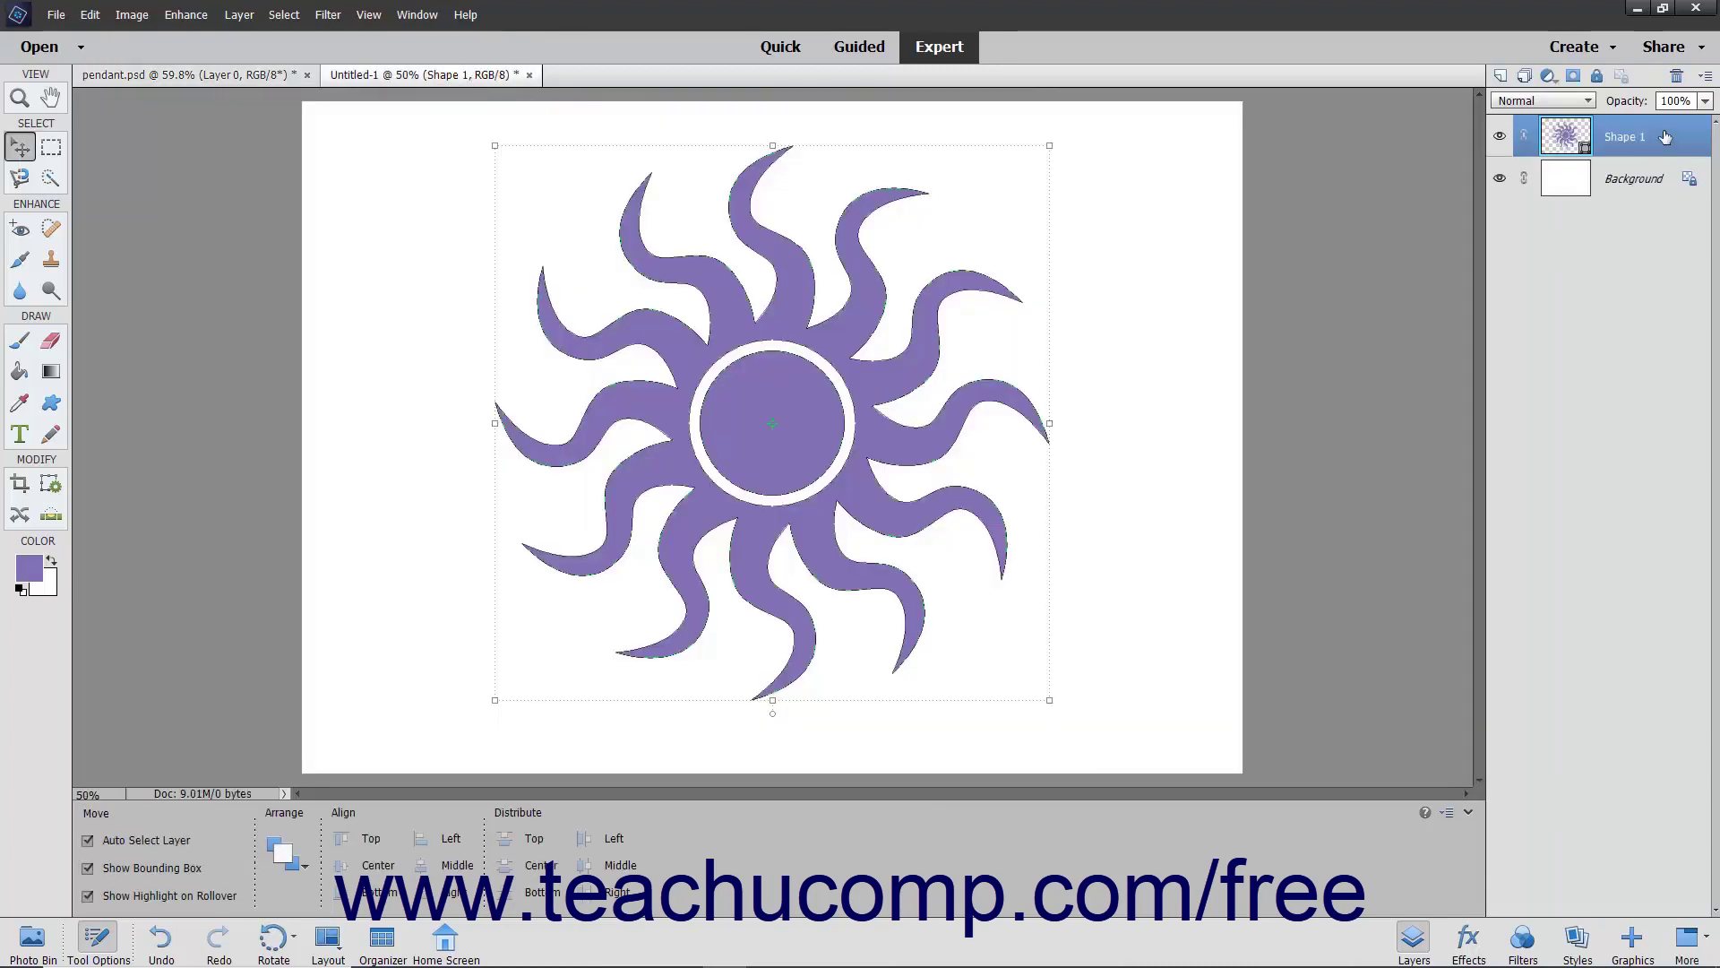
left_click(1662, 133)
left_click(132, 13)
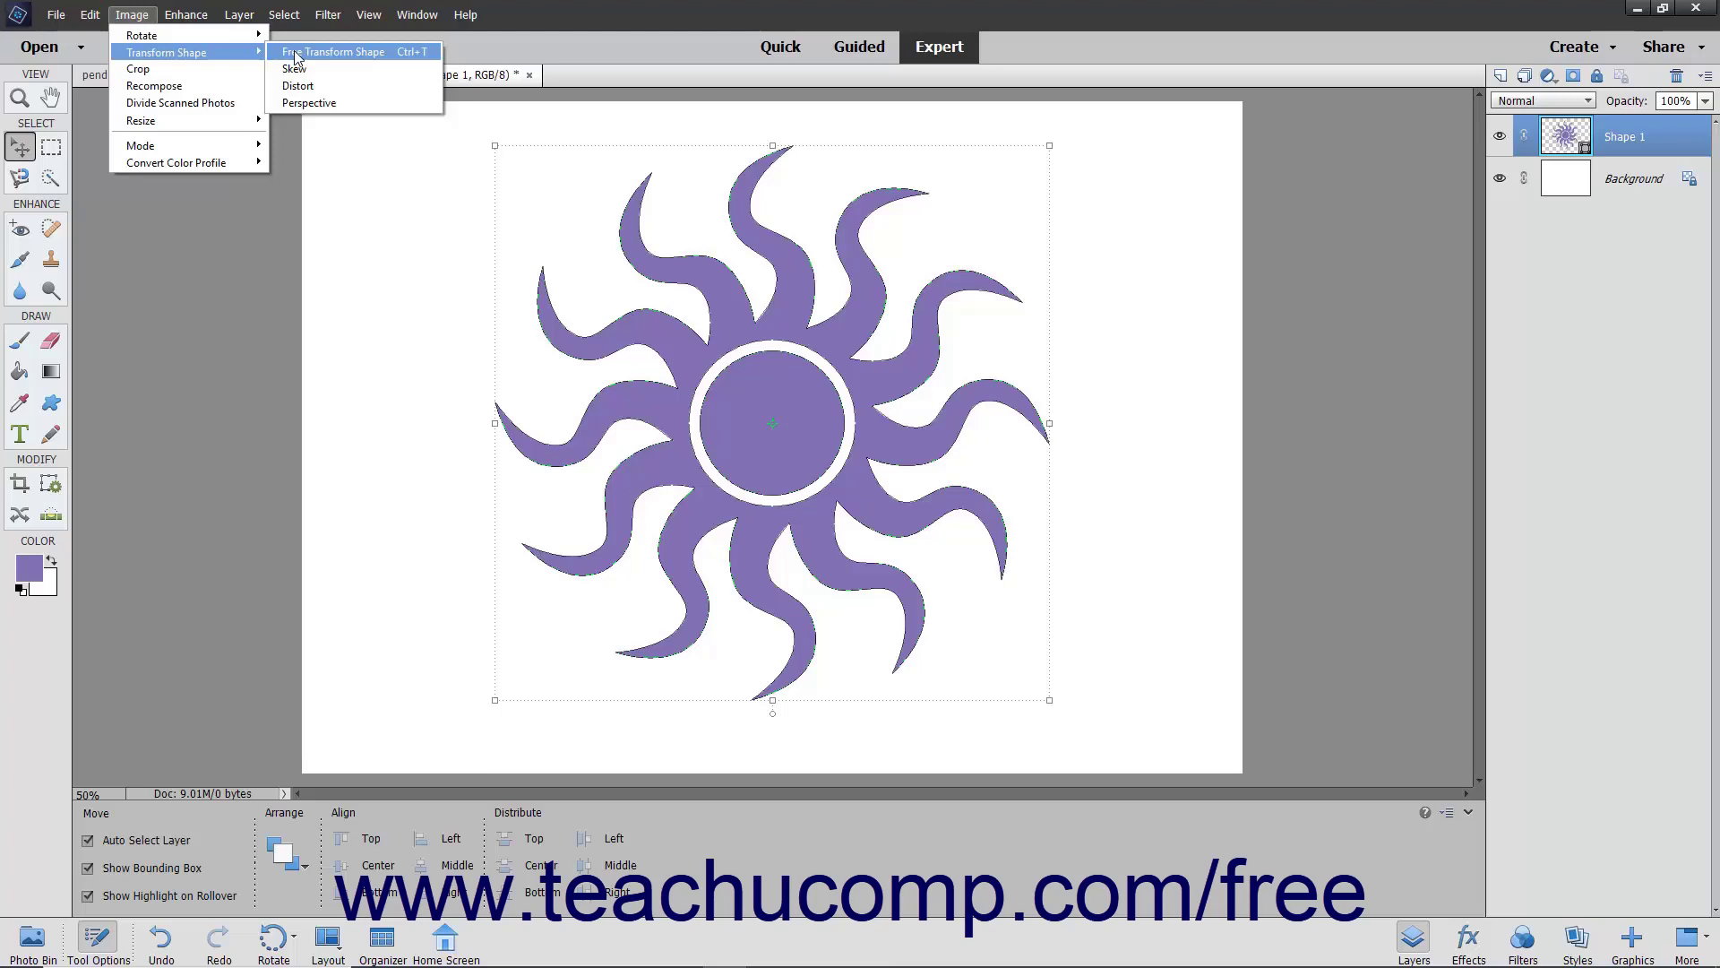
Put the sun shape into Free Transform and set its reference point
left_click(296, 54)
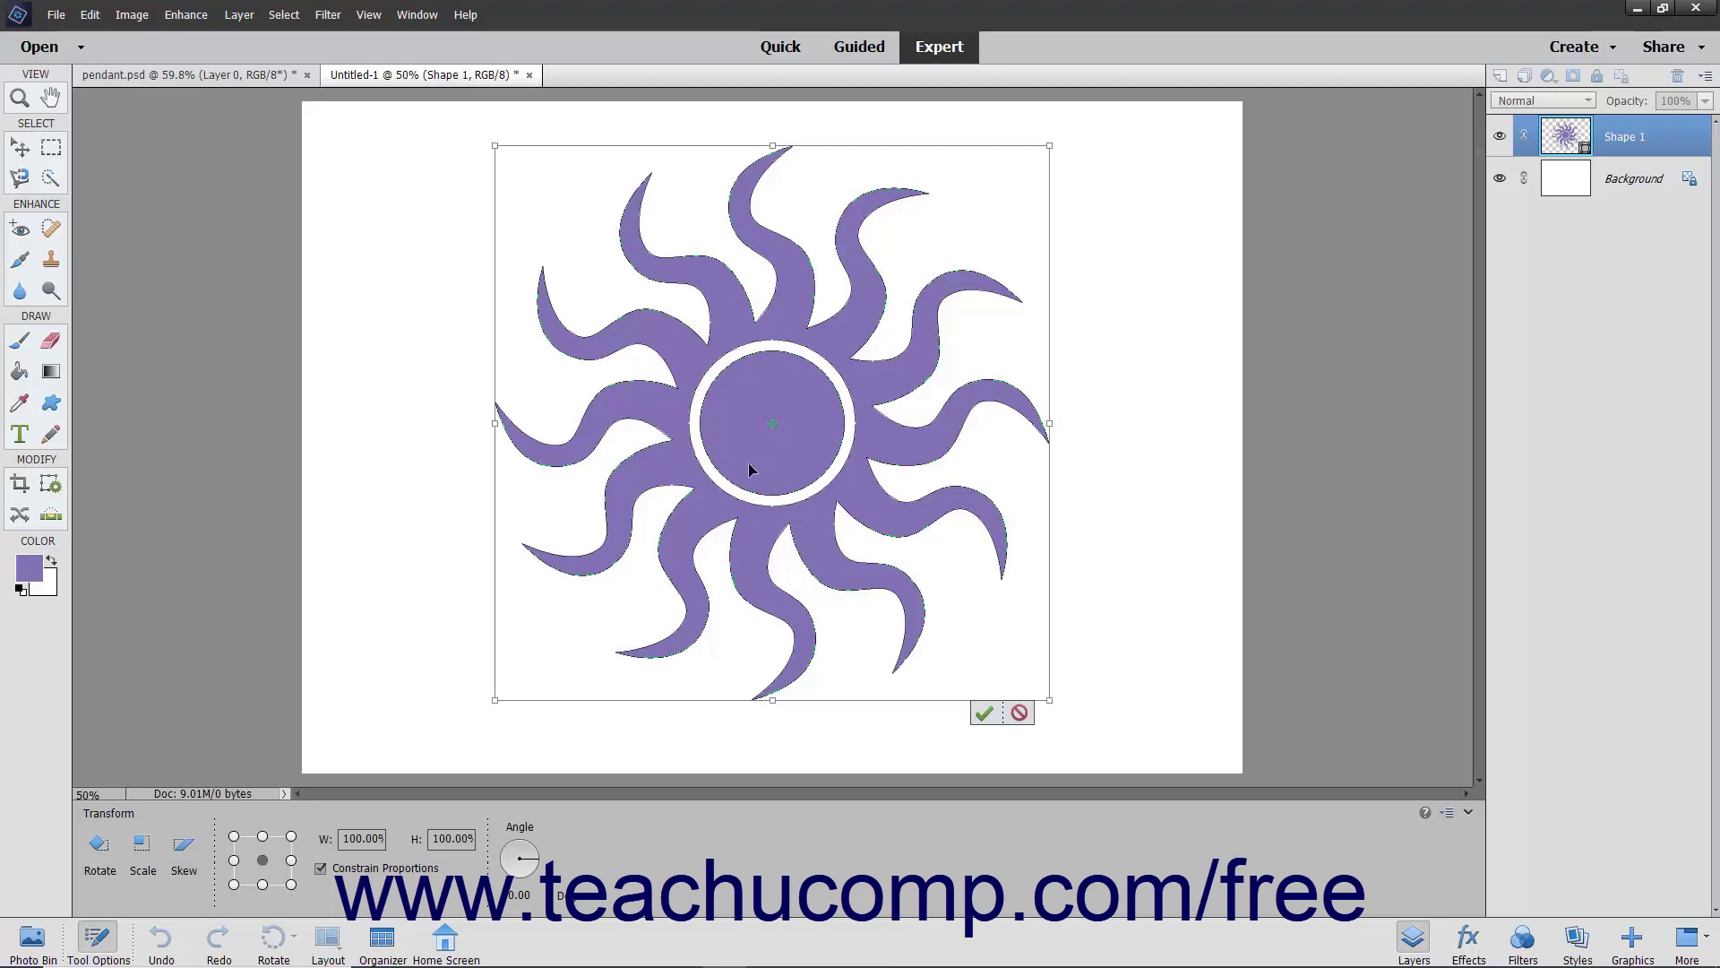
left_click(263, 836)
left_click(261, 860)
left_click(348, 840)
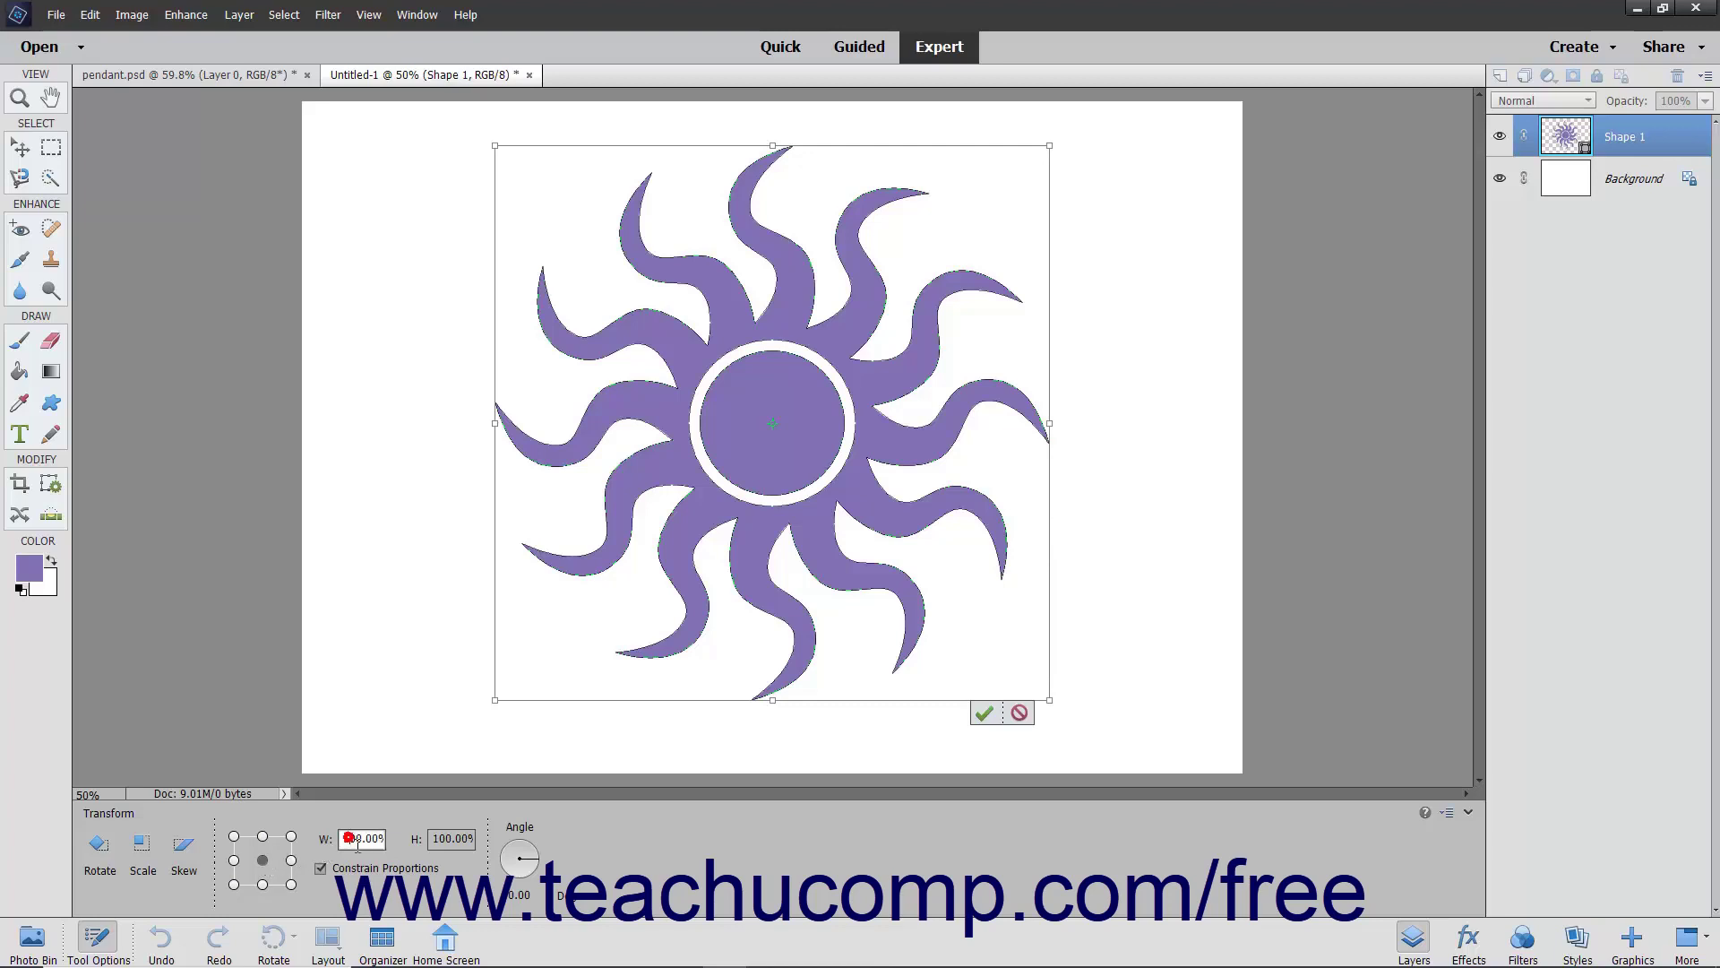
left_click(448, 839)
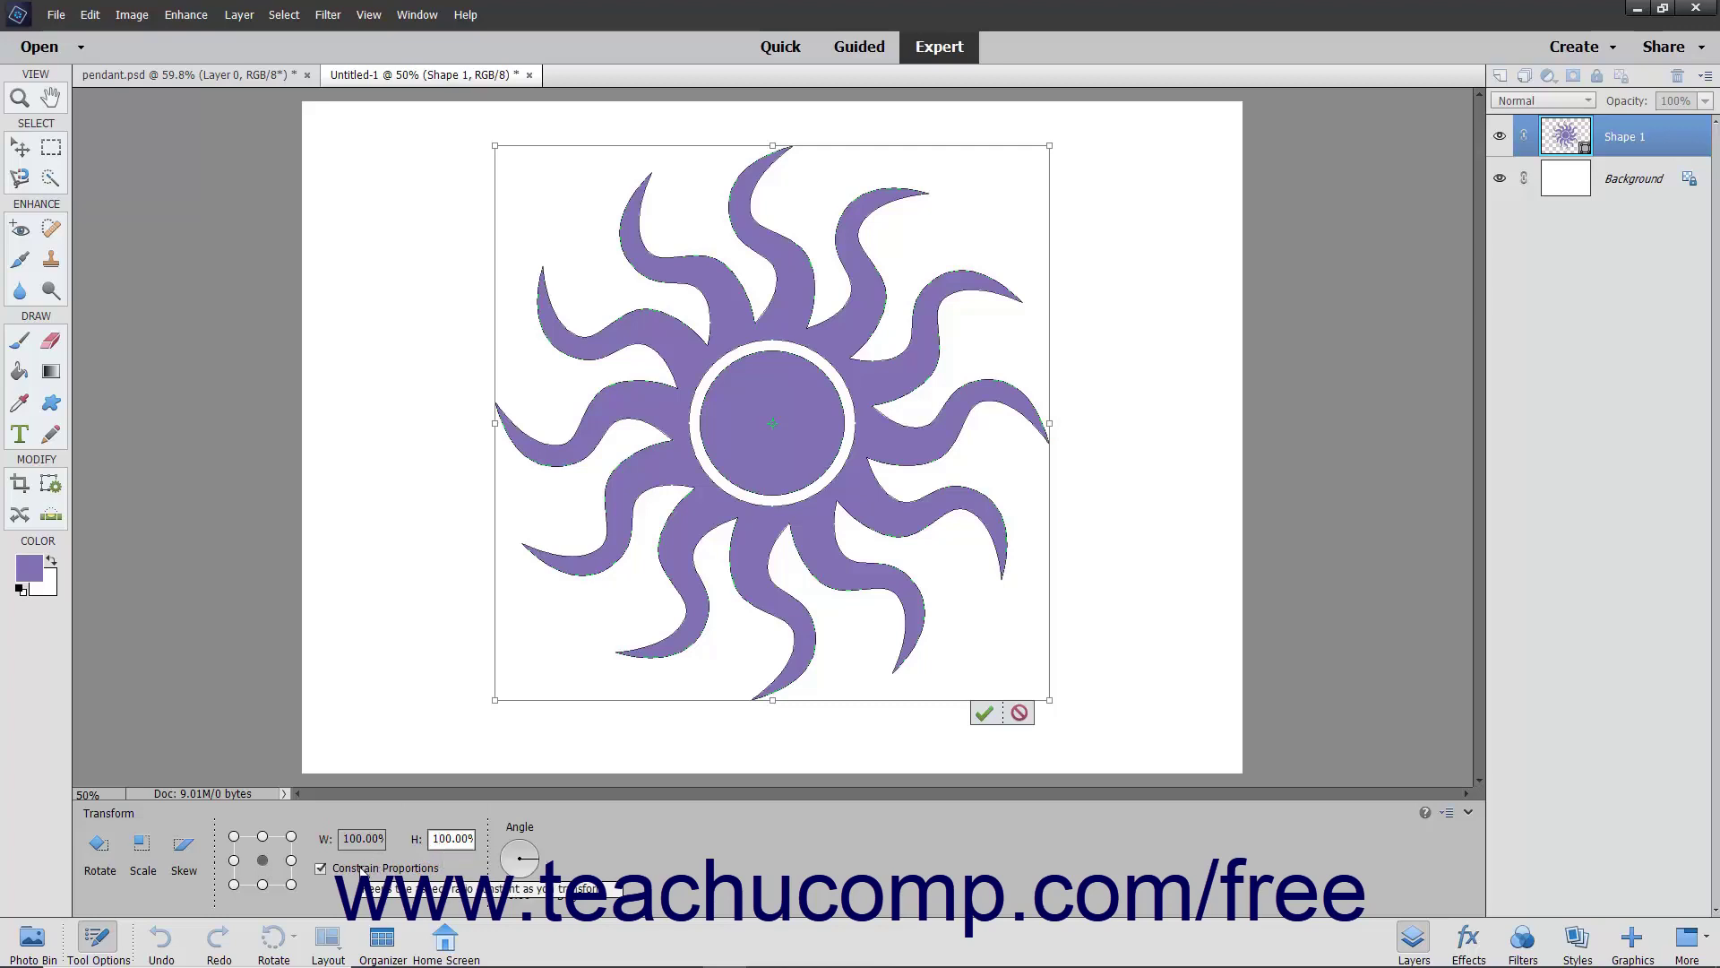
left_click(368, 839)
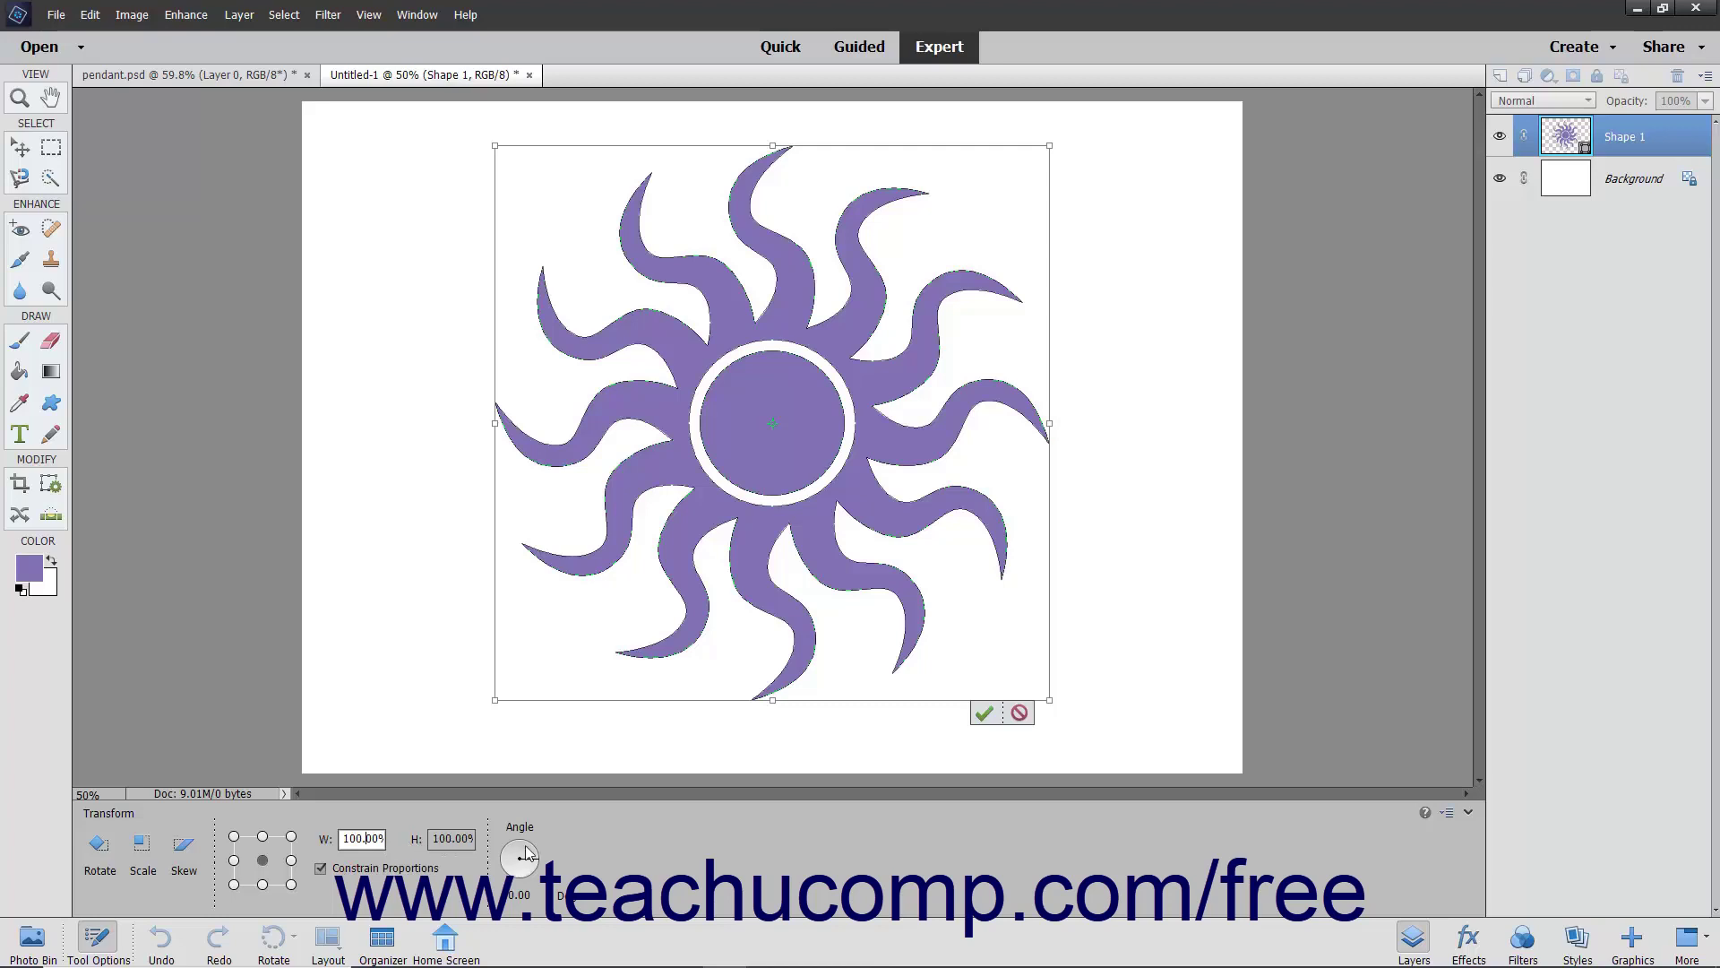
left_click(518, 897)
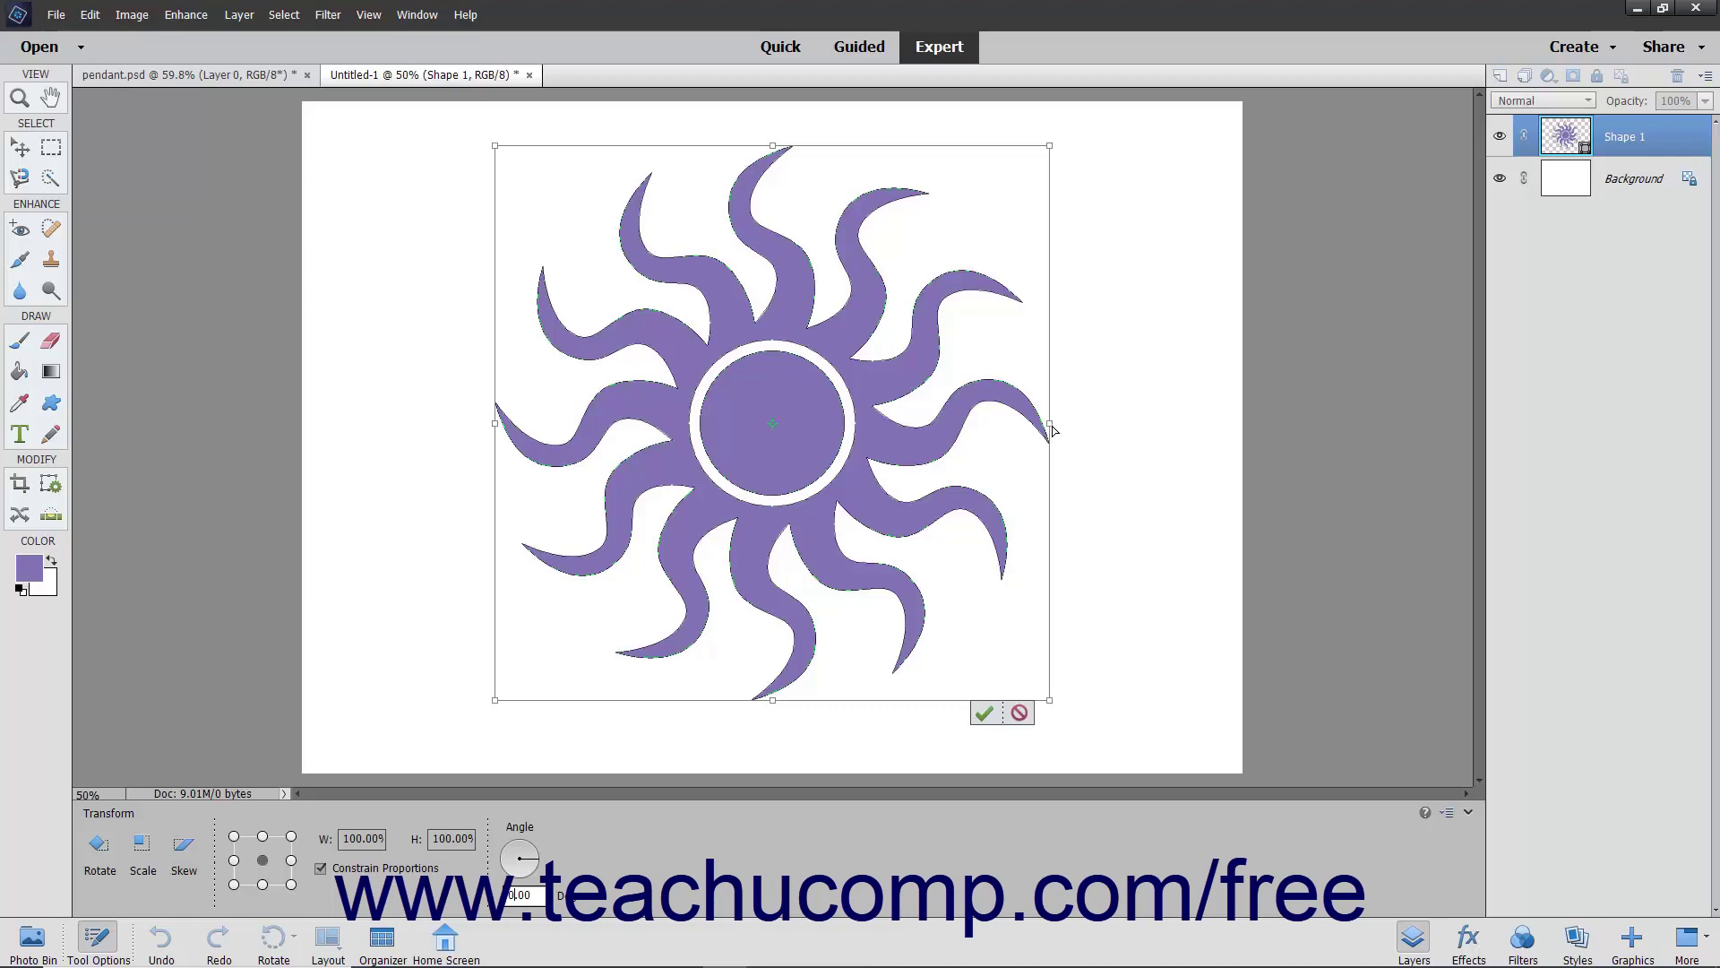
Widen the sun to about 113% and skew its left edge upward
mouse_move(1053, 429)
left_mouse_down()
mouse_move(1152, 366)
mouse_move(985, 425)
mouse_move(1130, 398)
left_mouse_up()
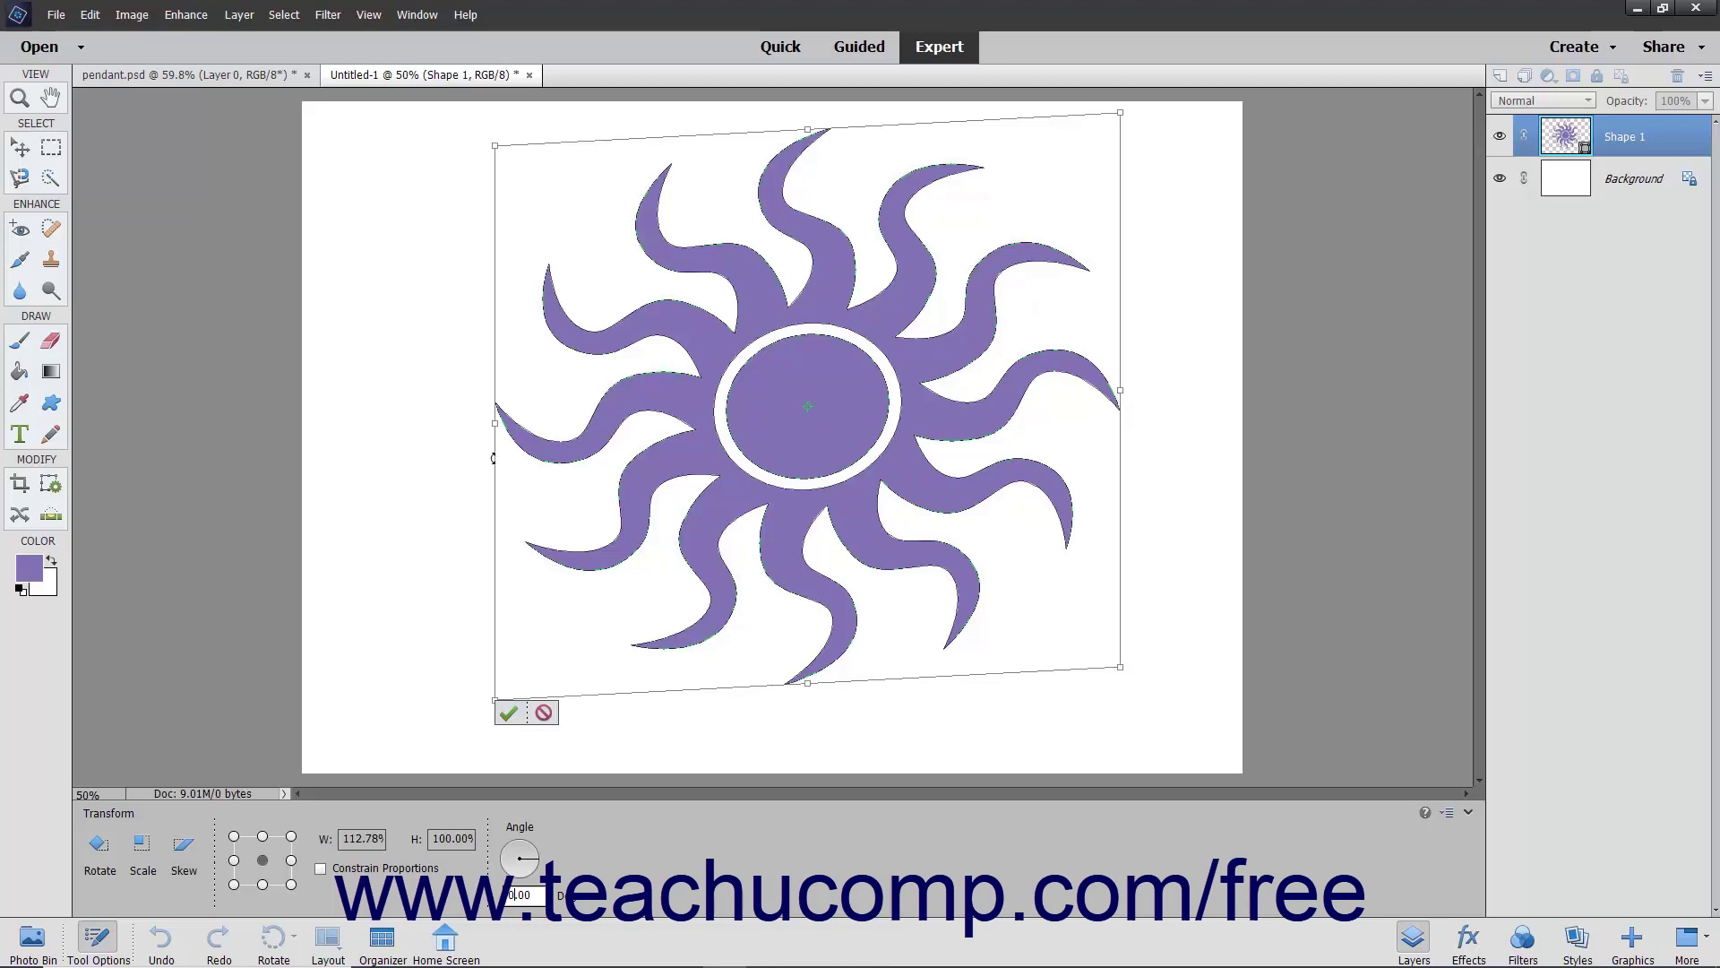
left_click_drag(495, 425, 496, 496)
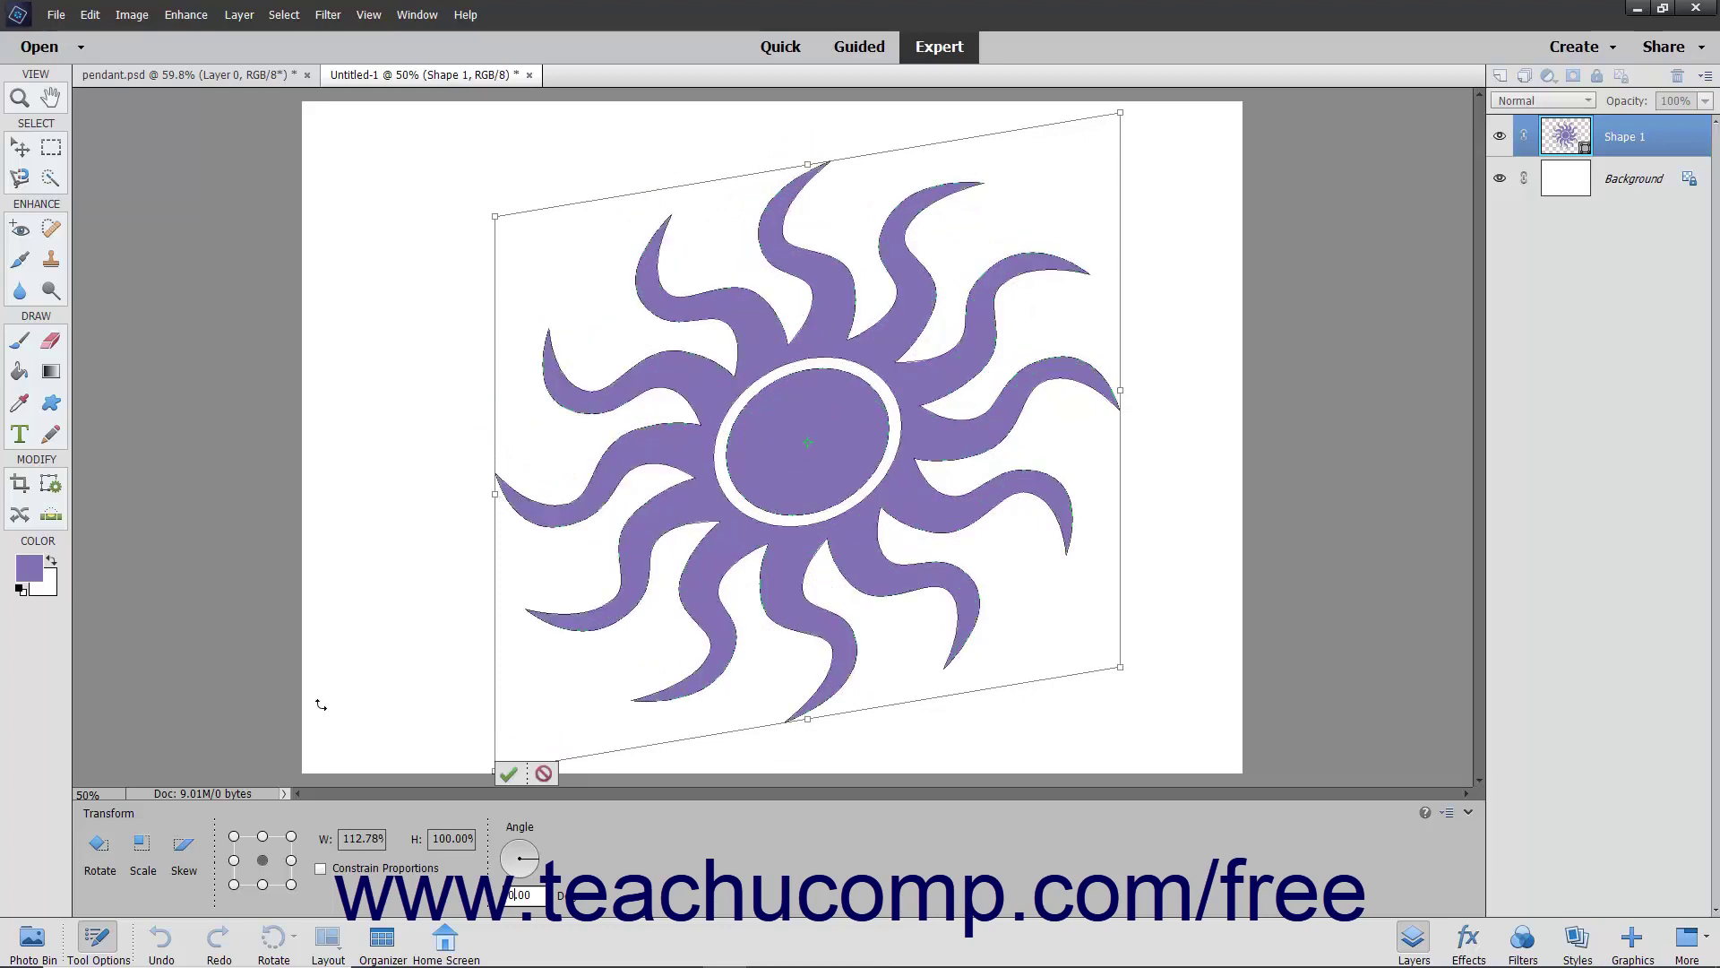
left_click(186, 851)
left_click_drag(500, 508, 506, 411)
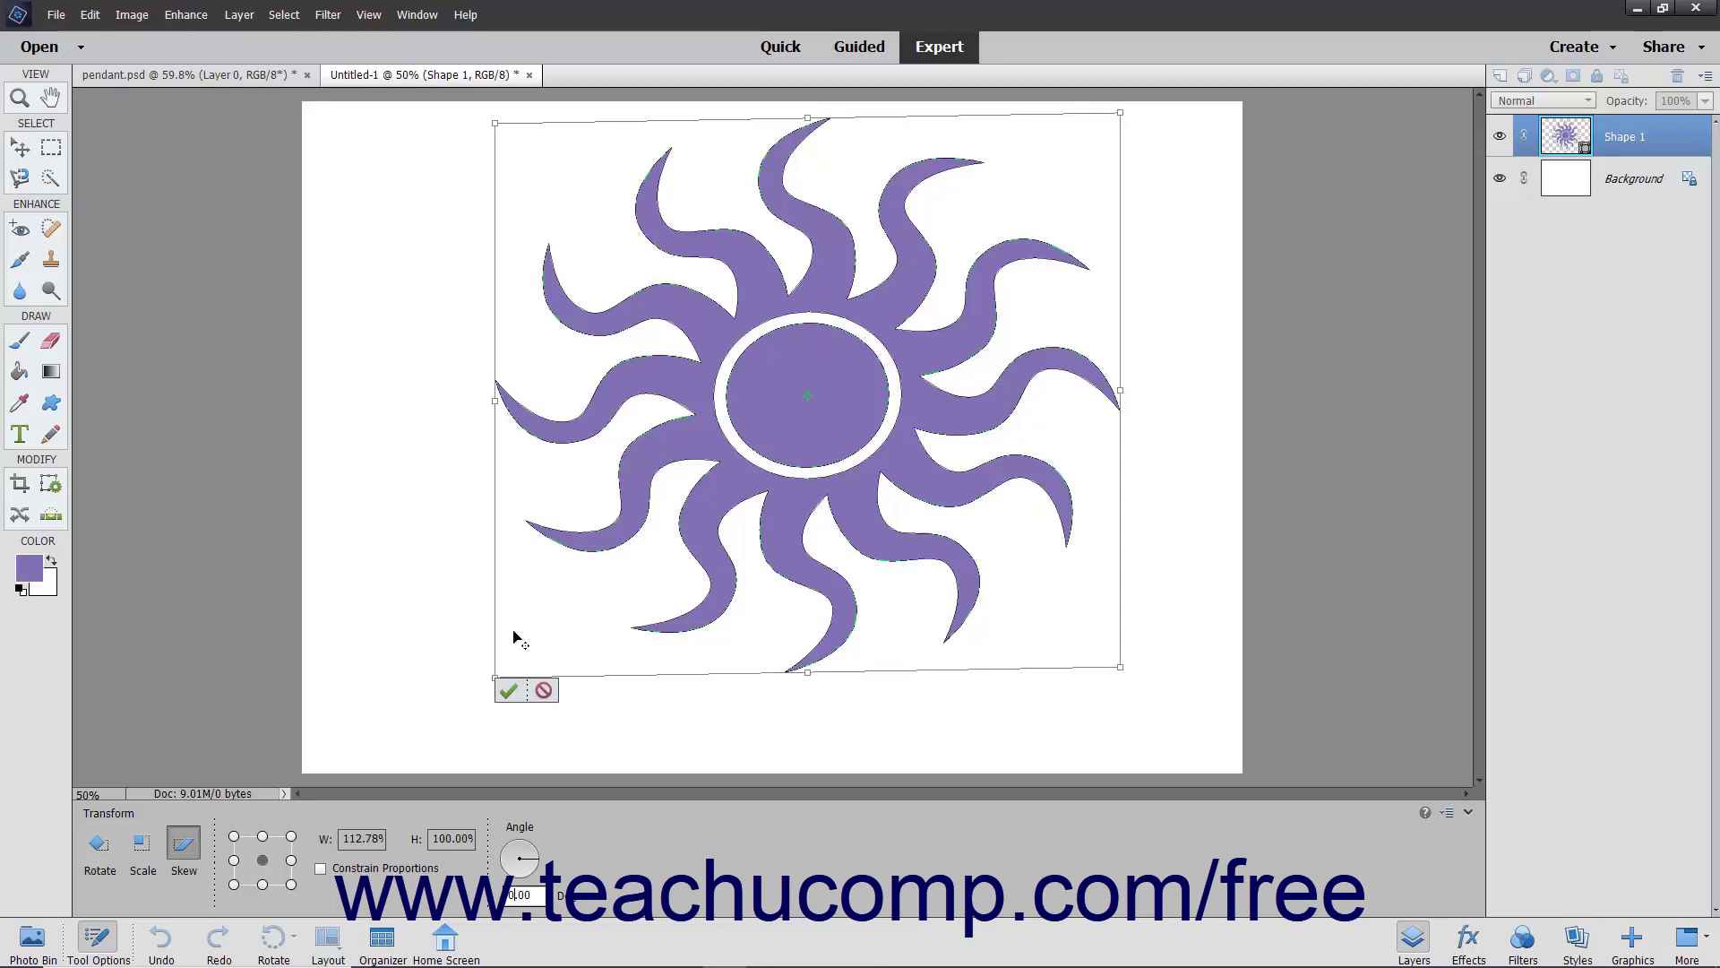
Spread the sun's bottom-left corner outward and commit it at roughly 141% width
left_click_drag(496, 676, 420, 678)
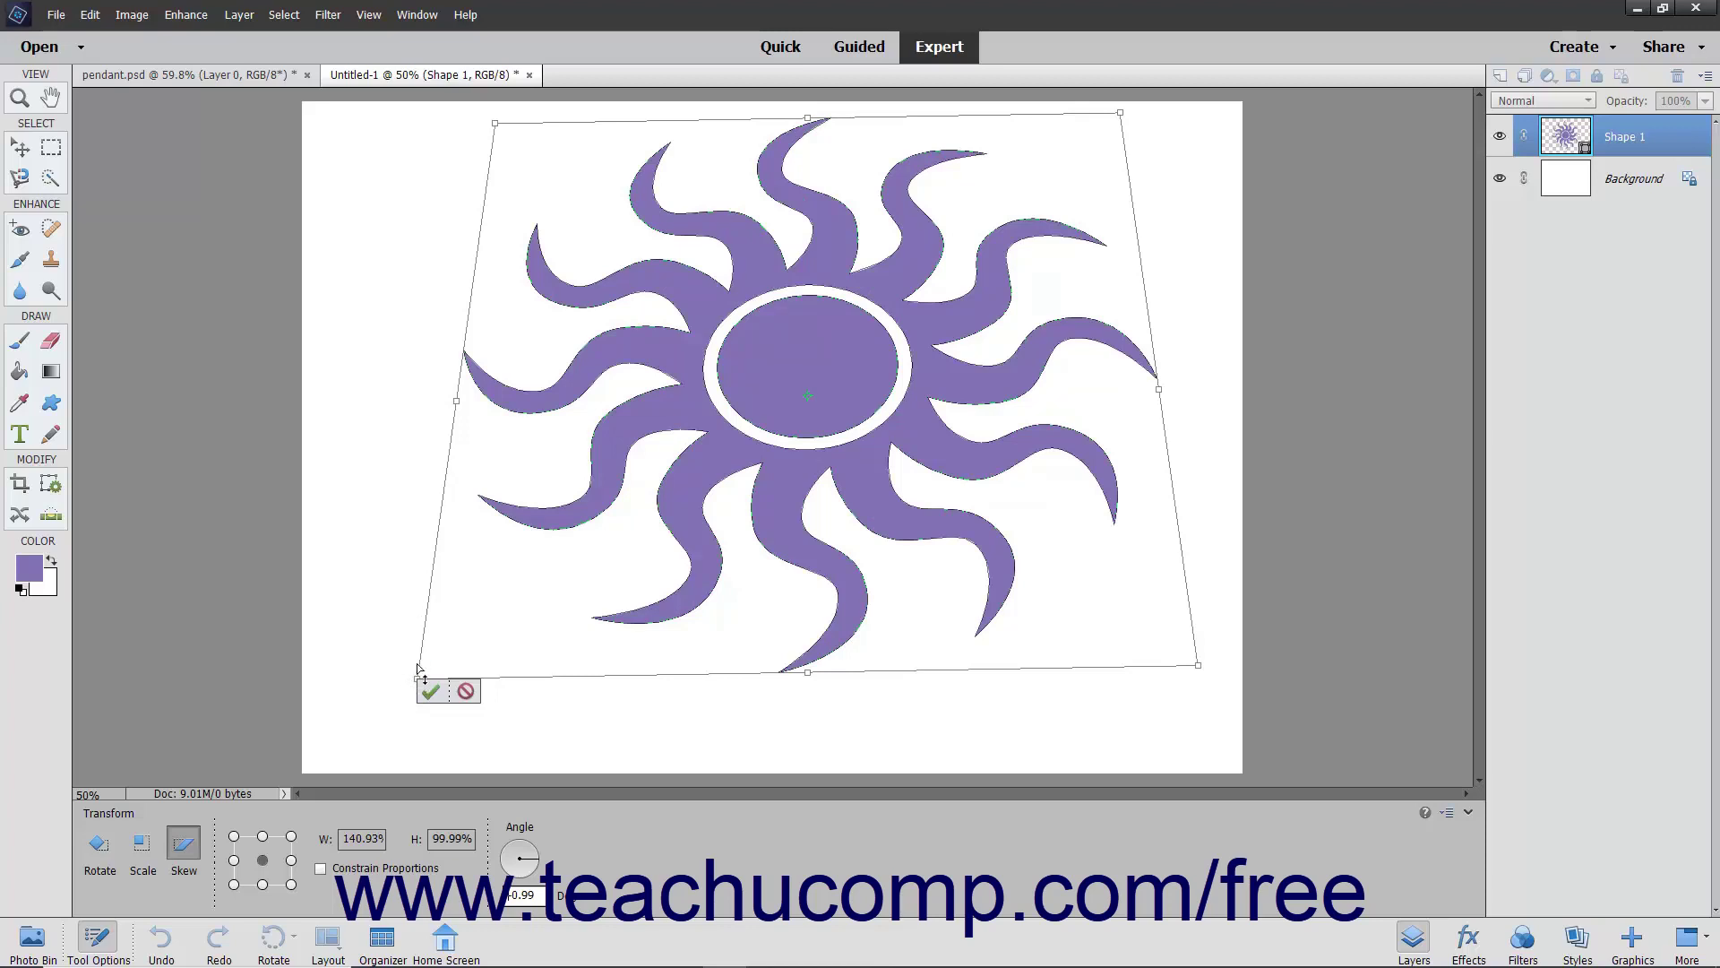
left_click(465, 691)
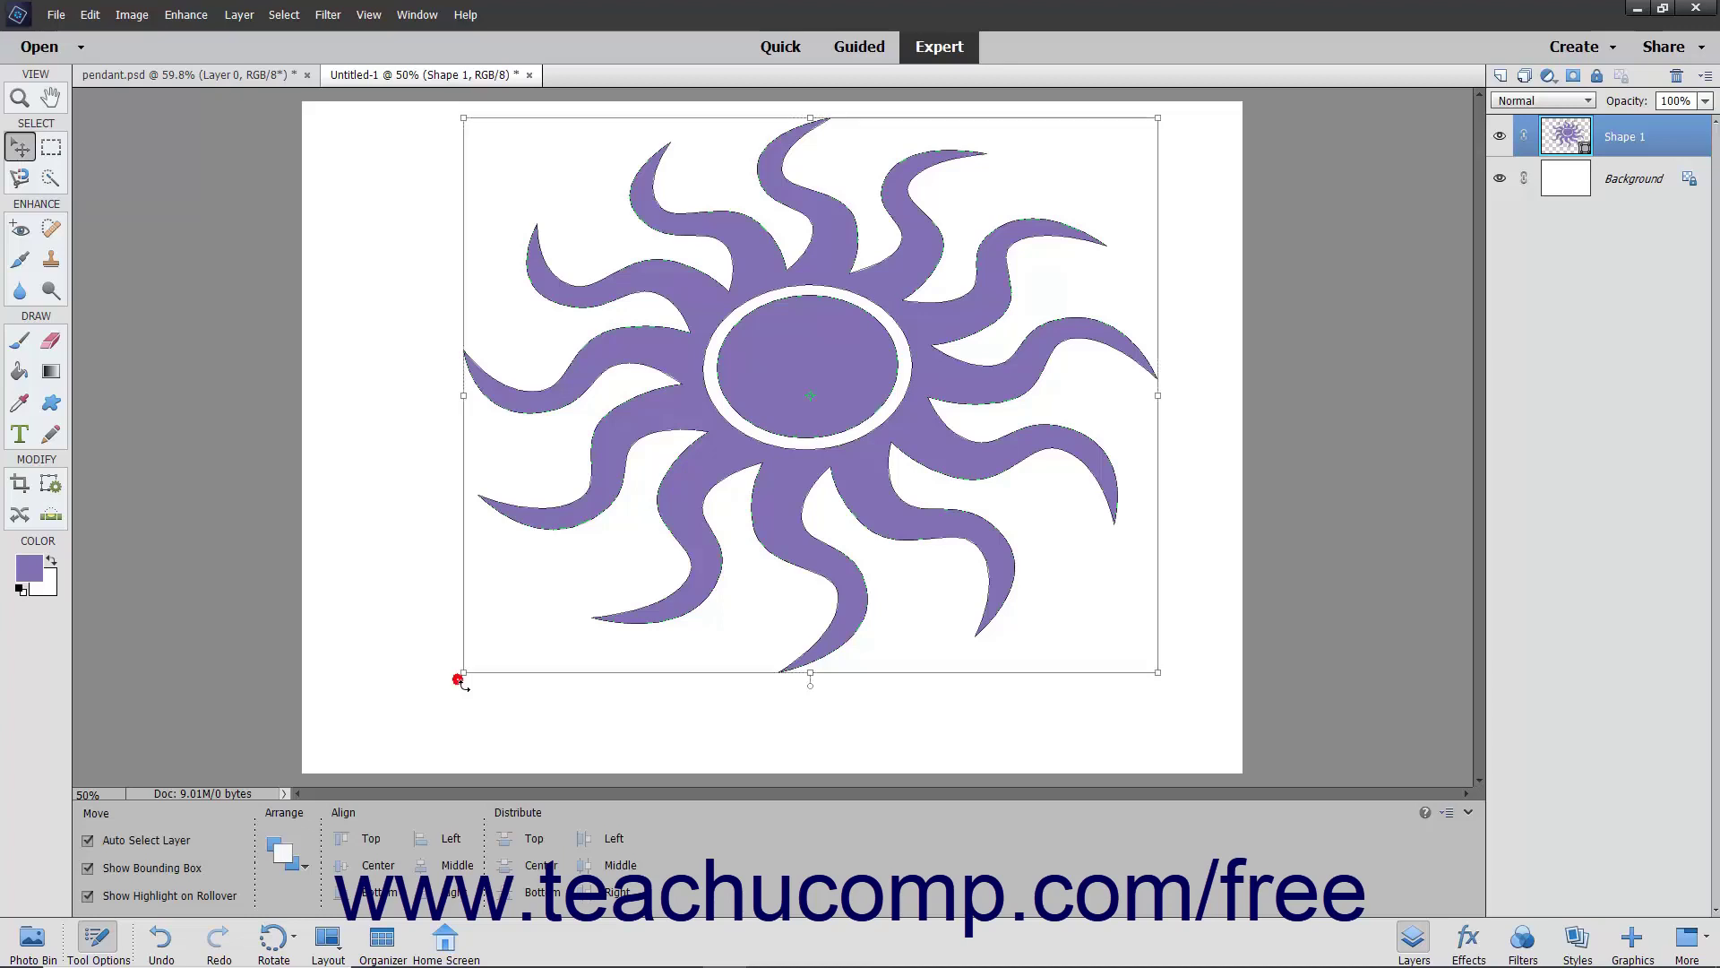
Rotate the sun to nearly level, move it down-left, and re-enter Free Transform
mouse_move(463, 686)
left_mouse_down()
mouse_move(436, 567)
mouse_move(444, 504)
left_mouse_up()
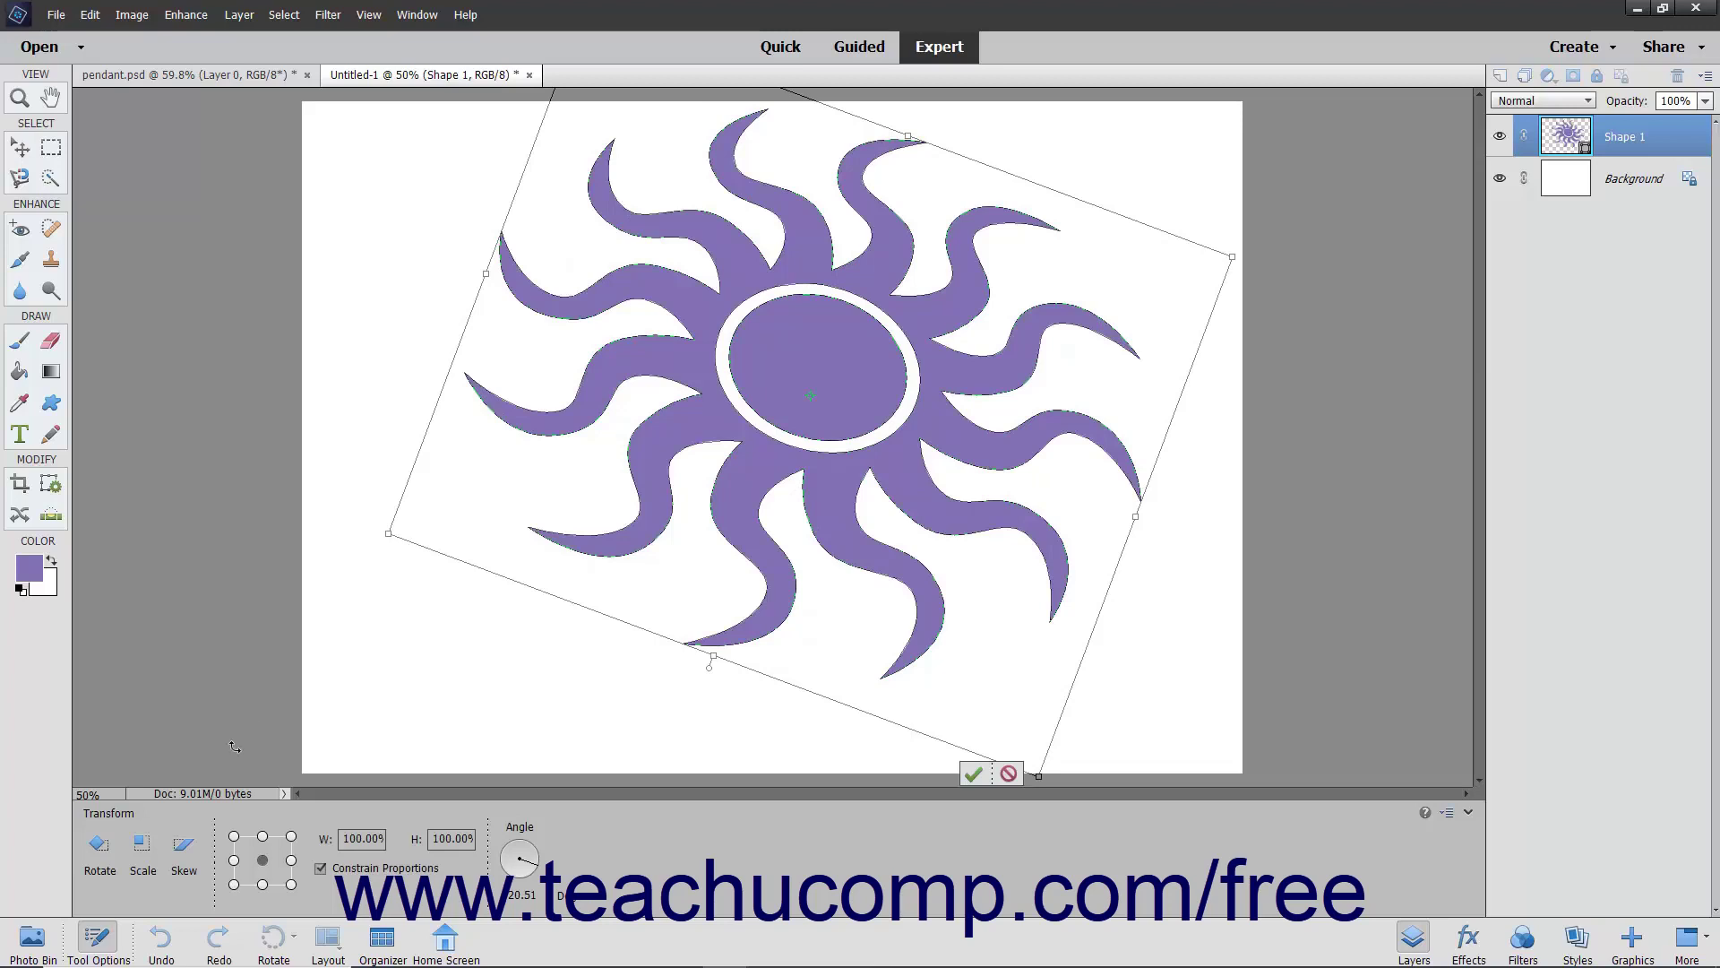
left_click(100, 844)
left_click(100, 846)
left_click_drag(385, 547, 462, 700)
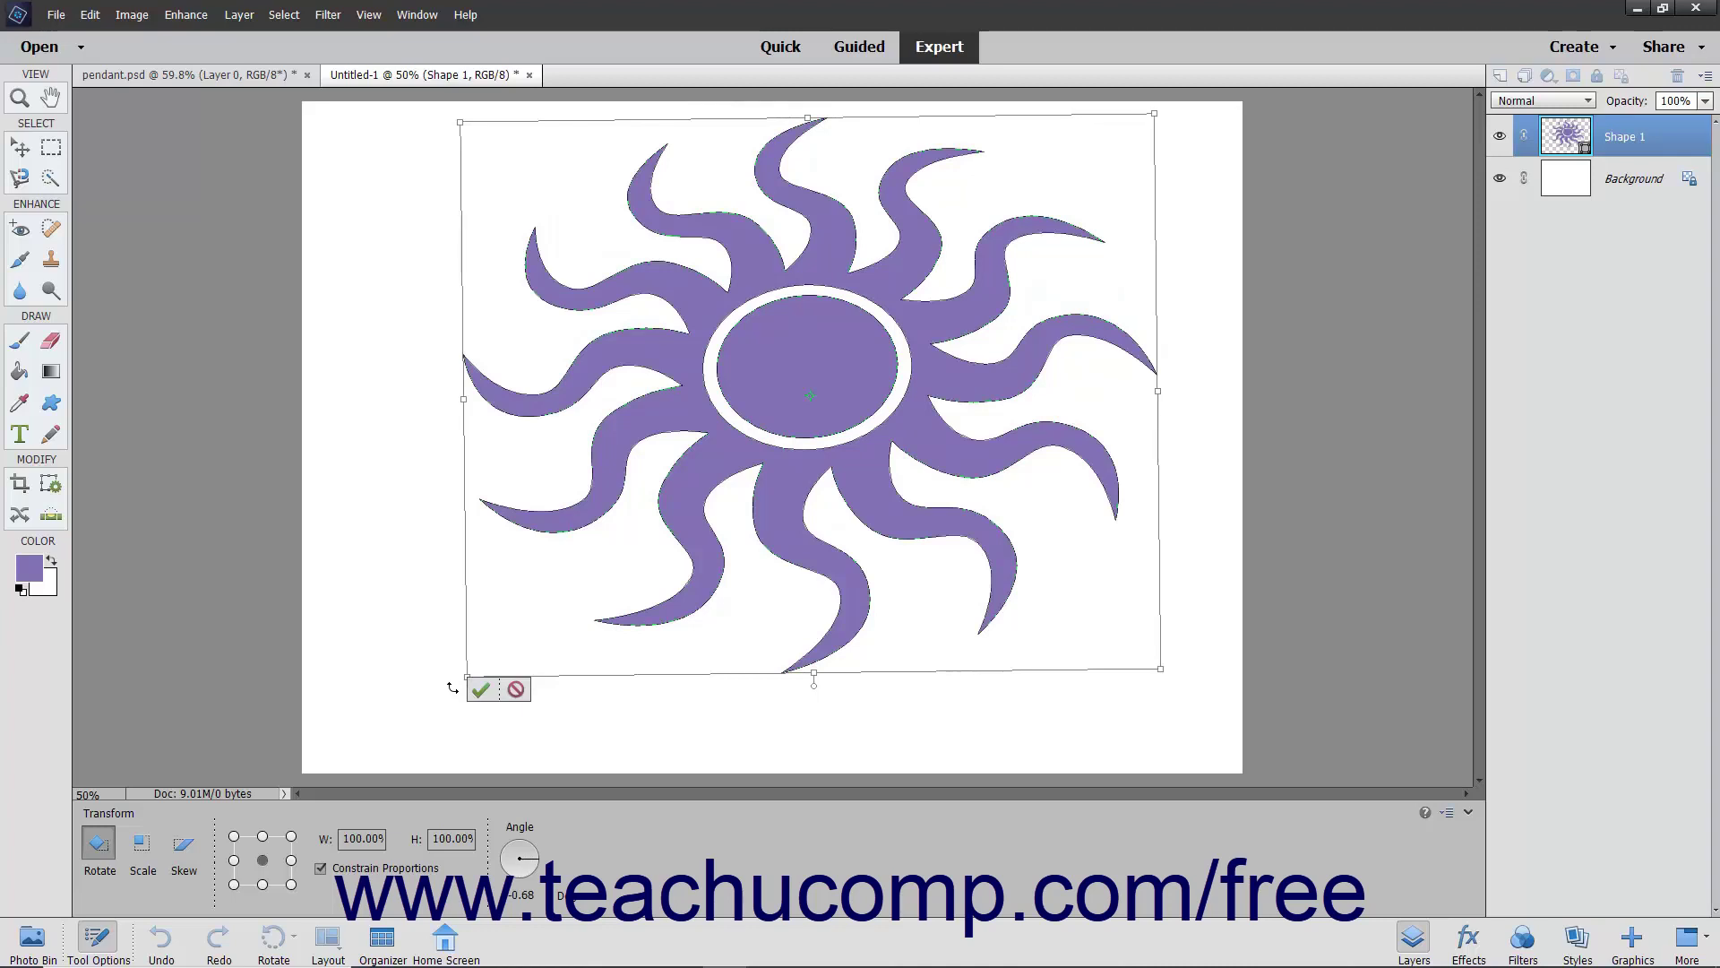
left_click(481, 690)
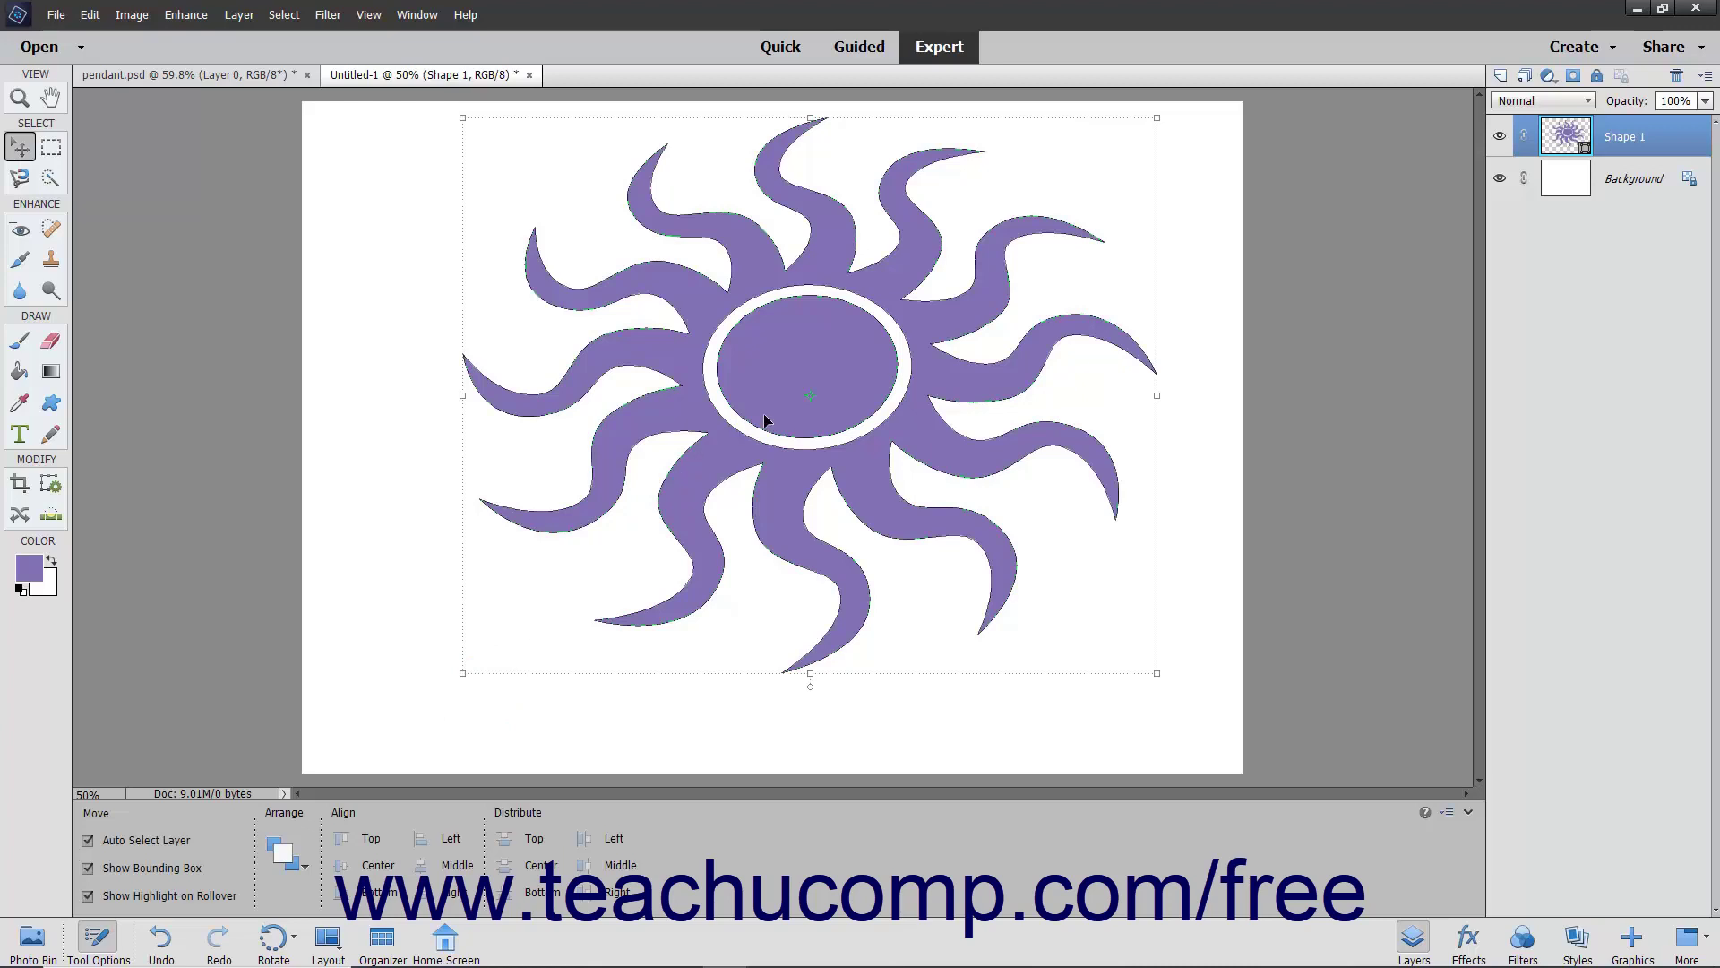
left_click_drag(764, 413, 707, 472)
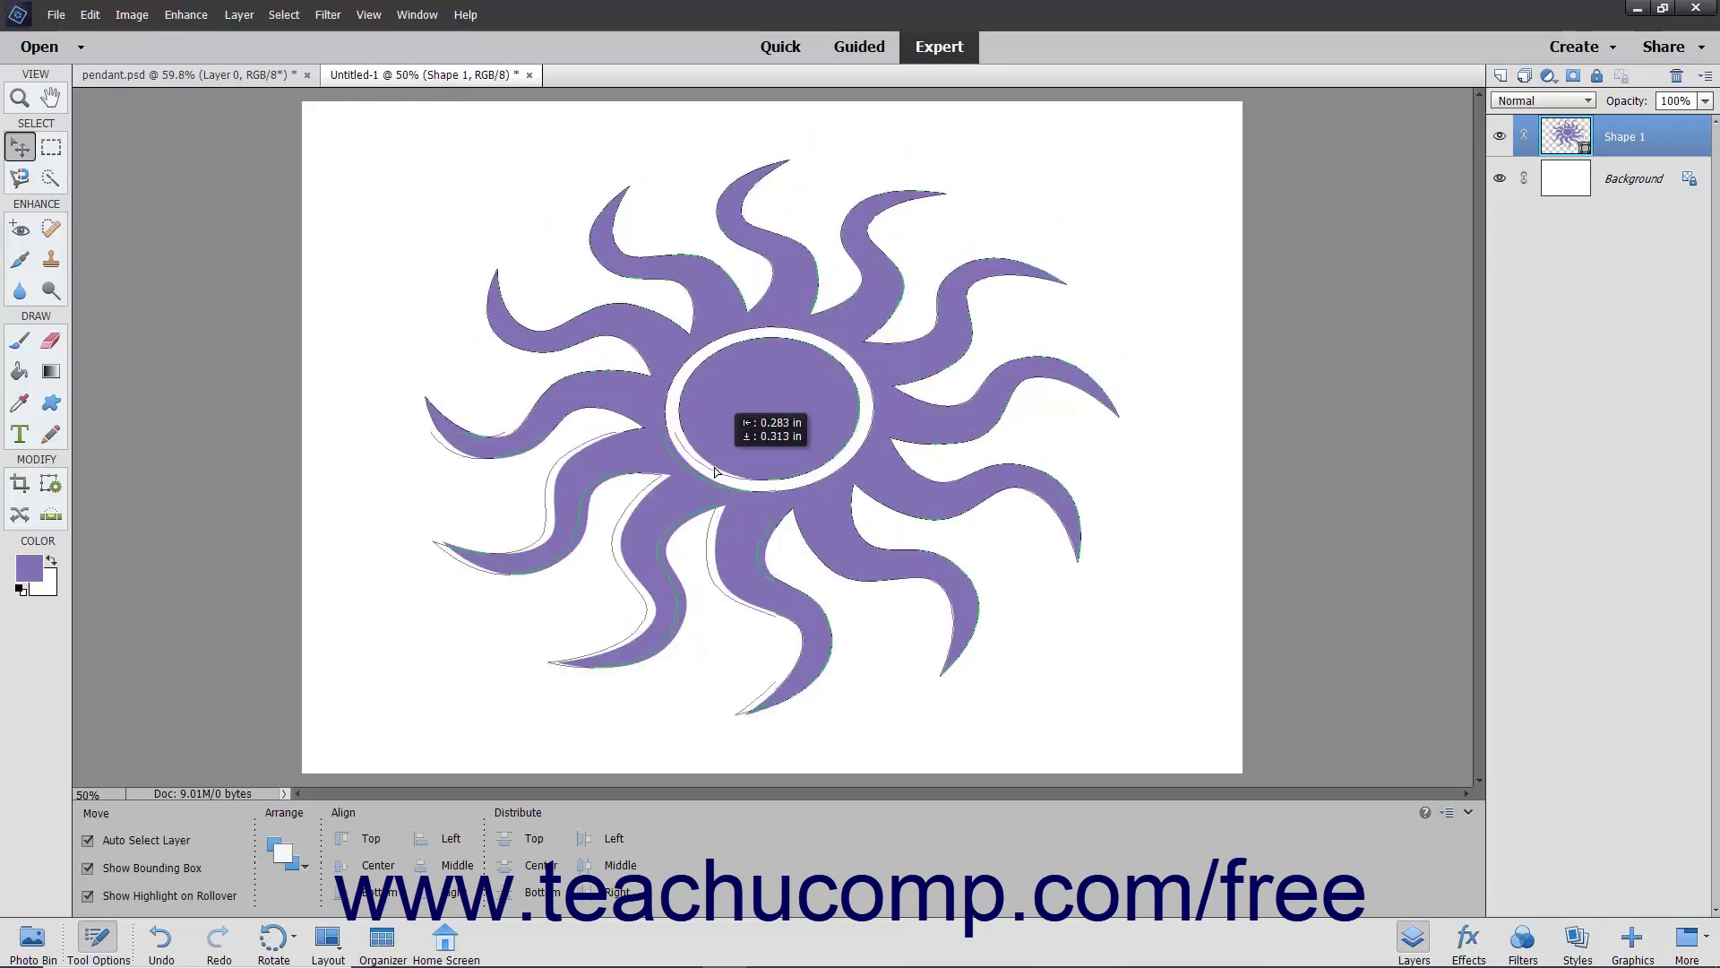
key("ctrl+t")
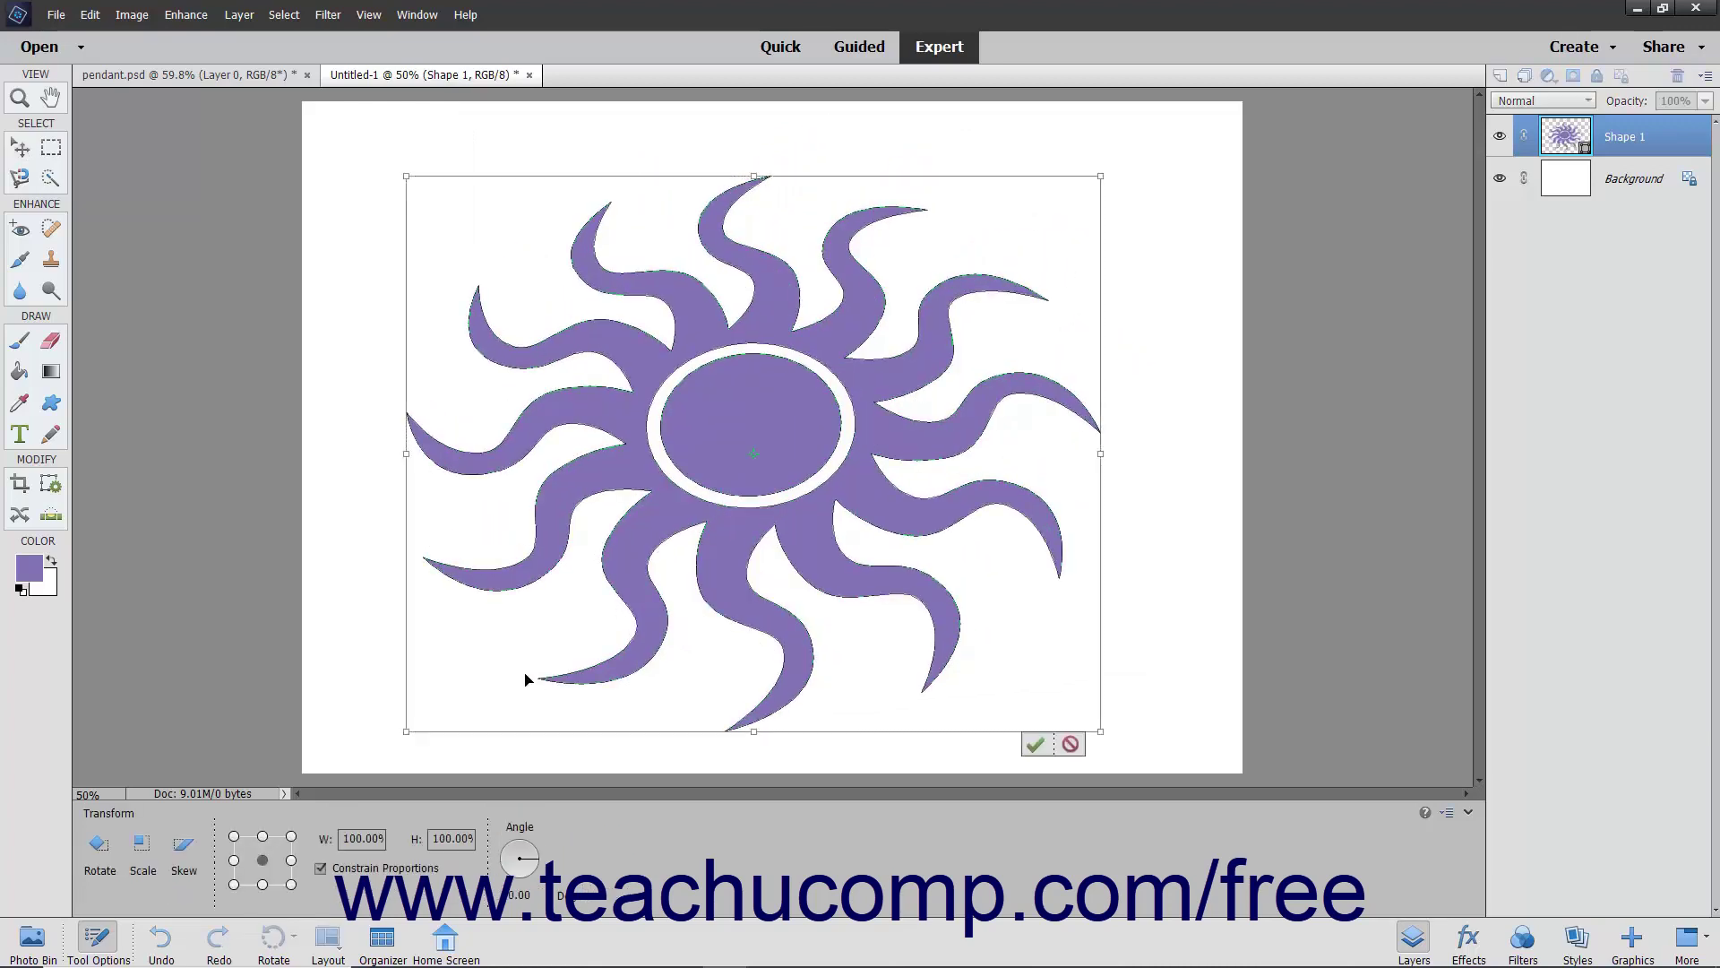
Scale the sun proportionally to 105.57% from its top-right corner
left_click(141, 847)
left_click_drag(1102, 177, 1152, 145)
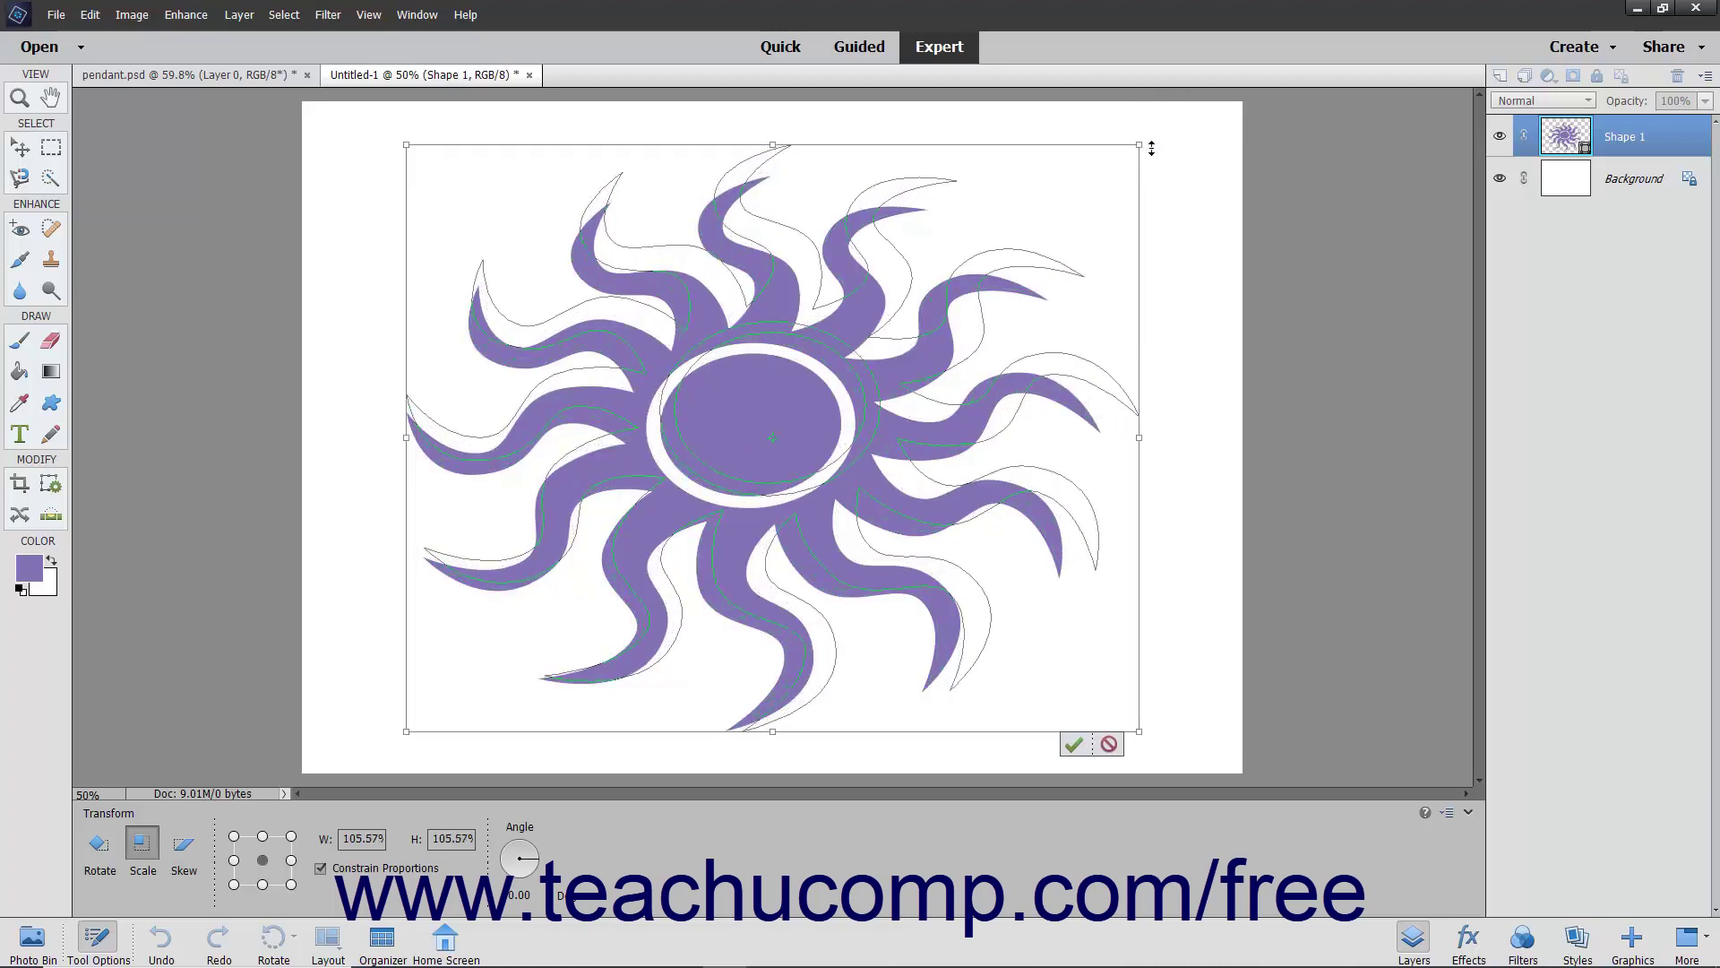